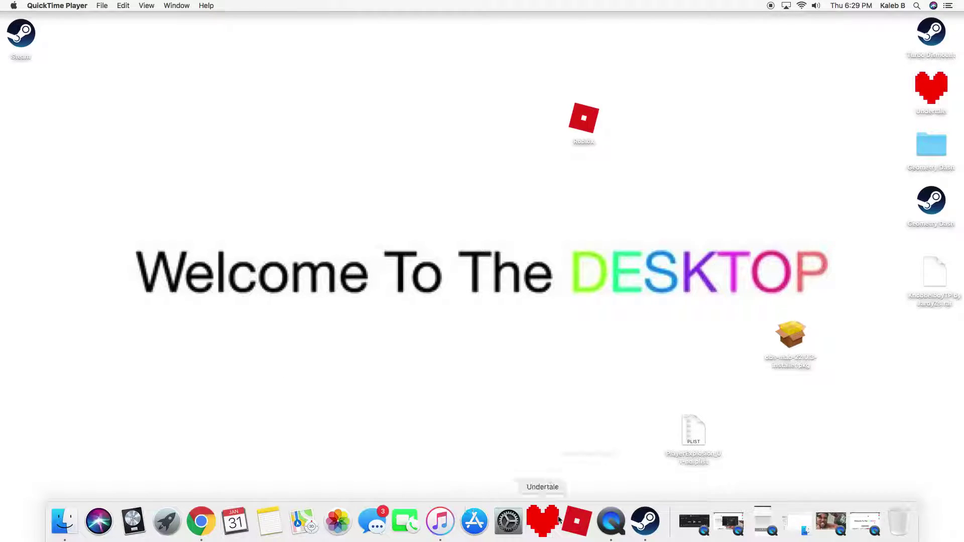
- Switch to Steam, launch Geometry Dash from the library and open its level creator menu
click(648, 524)
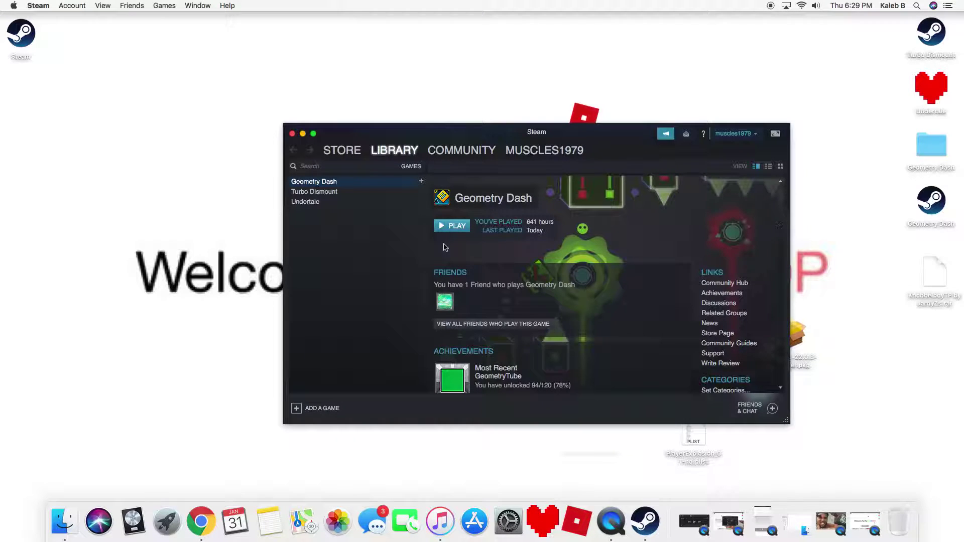
click(455, 227)
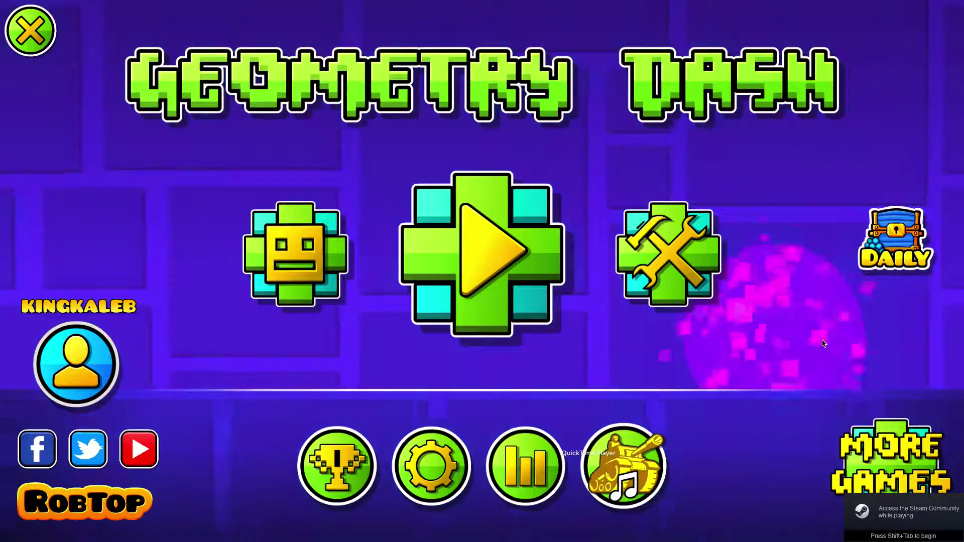
click(668, 253)
click(482, 104)
click(717, 168)
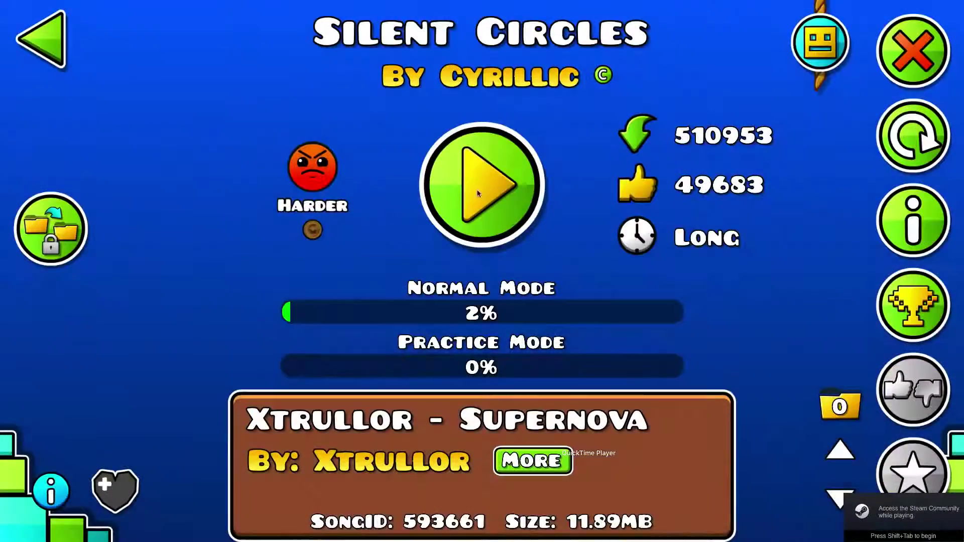
click(50, 55)
click(50, 55)
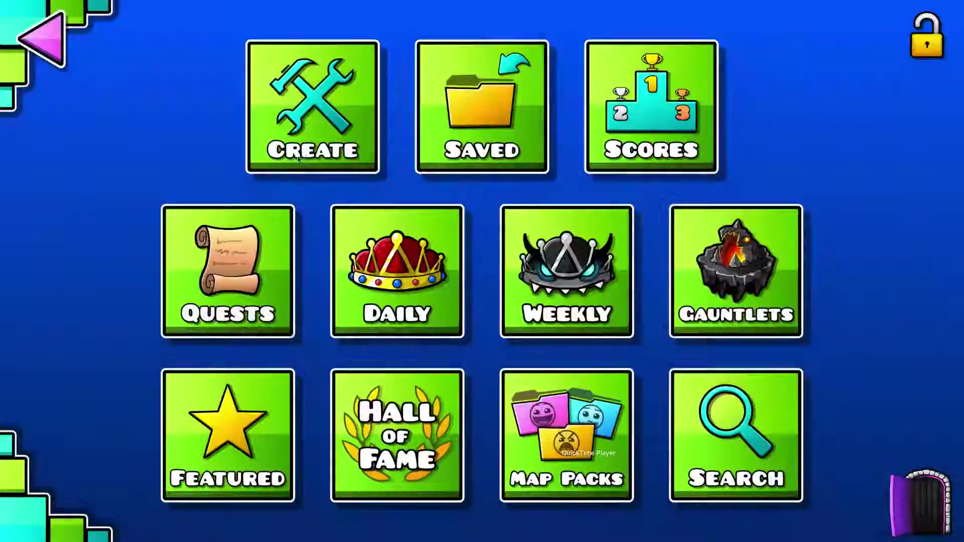
- Playtest the created level Insanity 2 and exit back to its level page
click(50, 55)
click(715, 152)
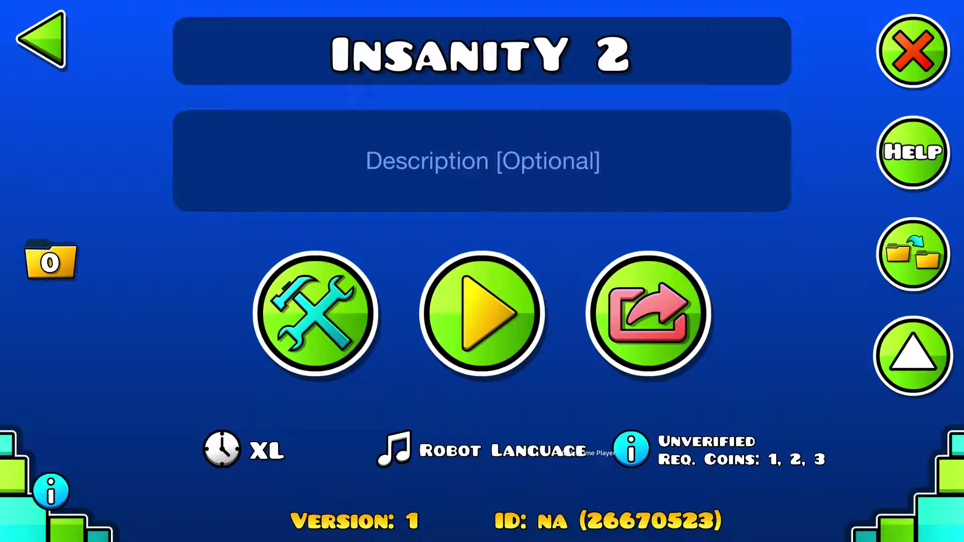
click(482, 313)
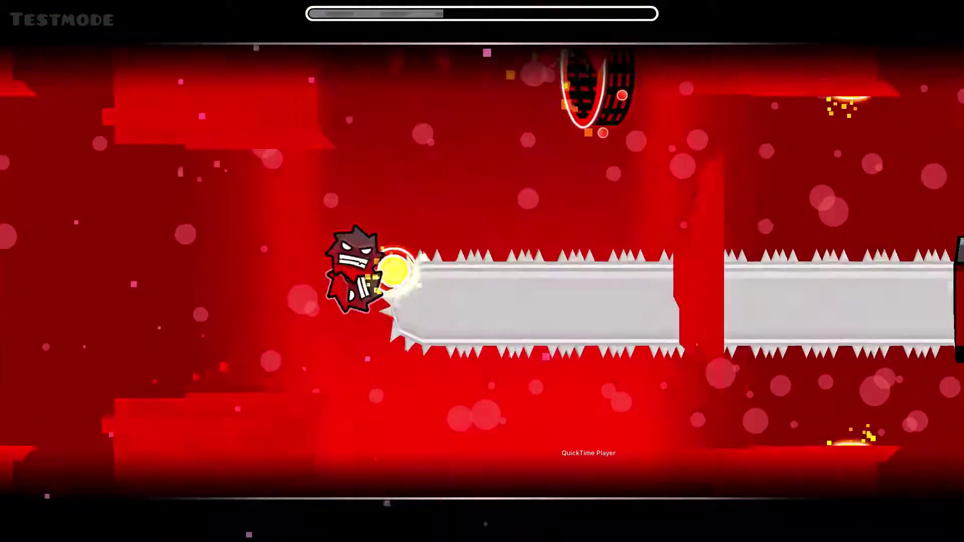
key(space)
key(space)
key(space)
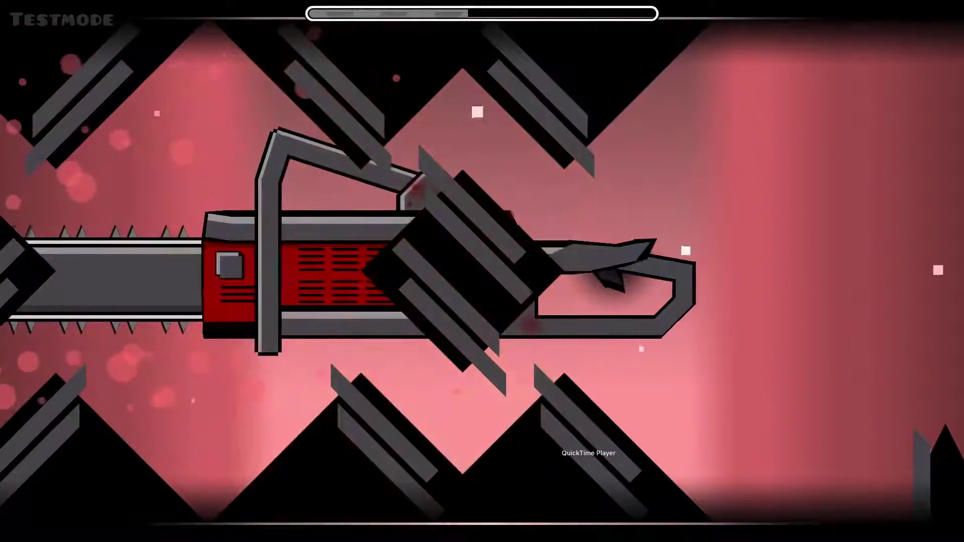
key(Escape)
click(603, 337)
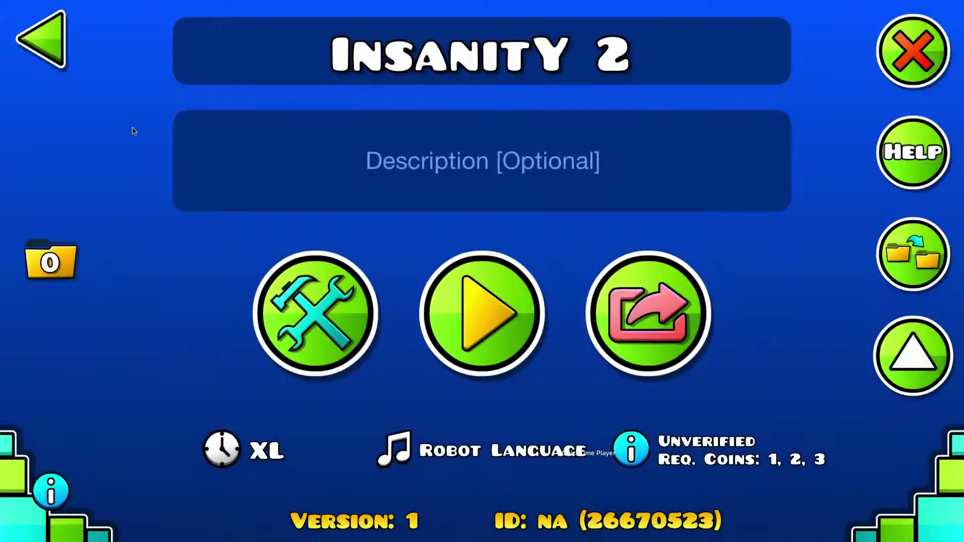
- Playtest the created level Dear Nostalgists 2 and exit back to its level page
click(41, 39)
click(709, 293)
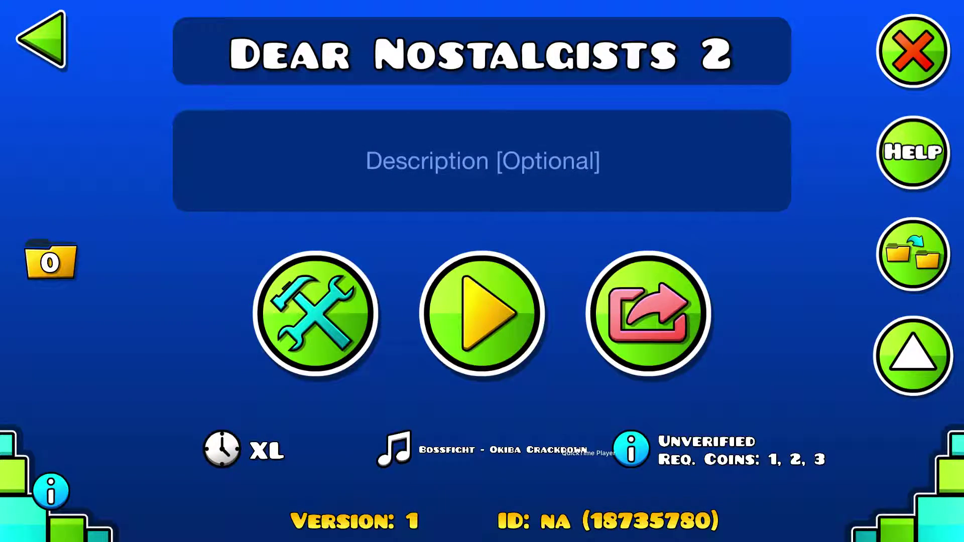
click(482, 313)
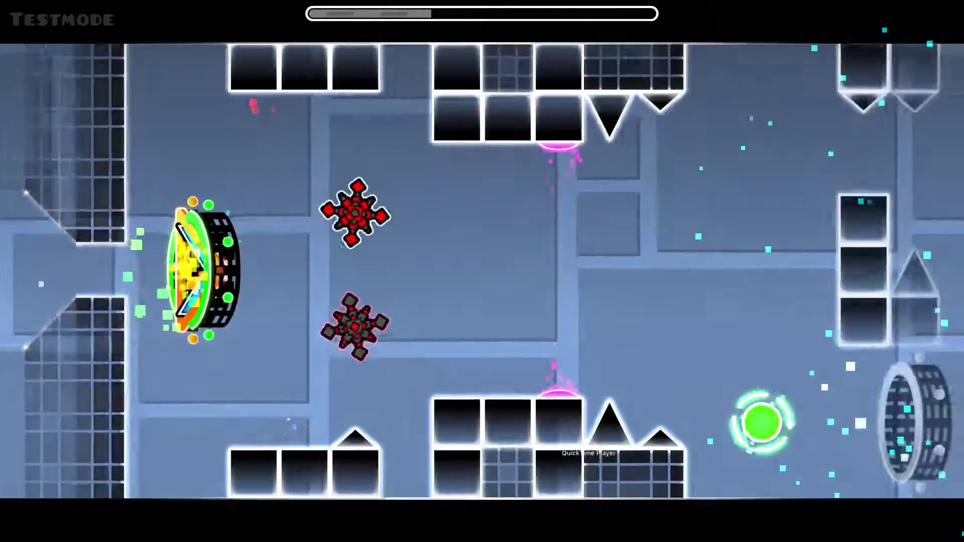
key(space)
key(space)
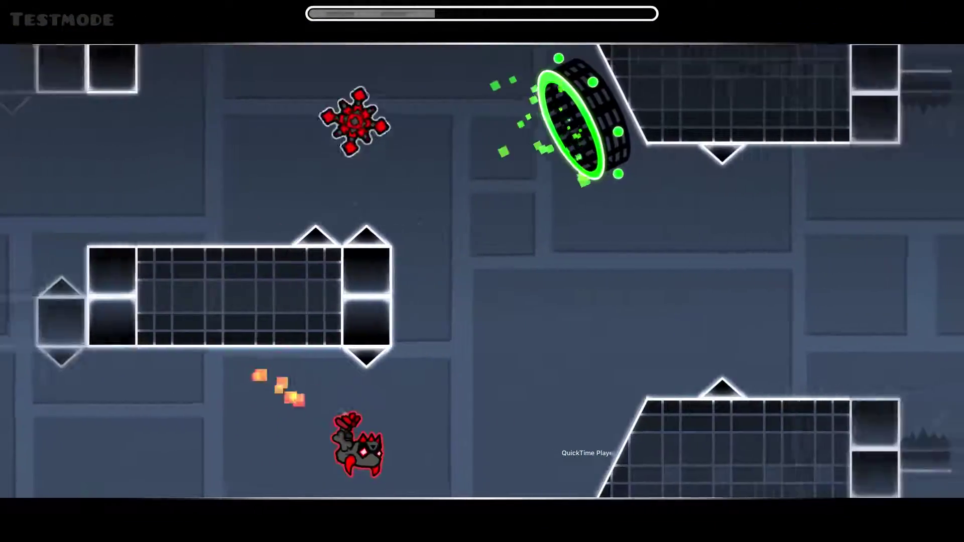
key(space)
key(space)
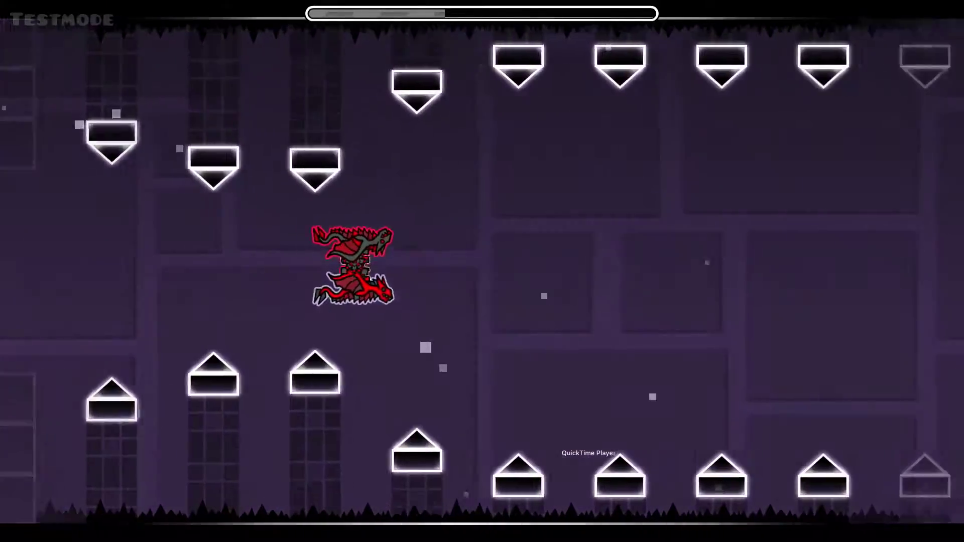
key(Escape)
click(593, 302)
- Return to the main menu, quit Geometry Dash and confirm quitting
click(43, 50)
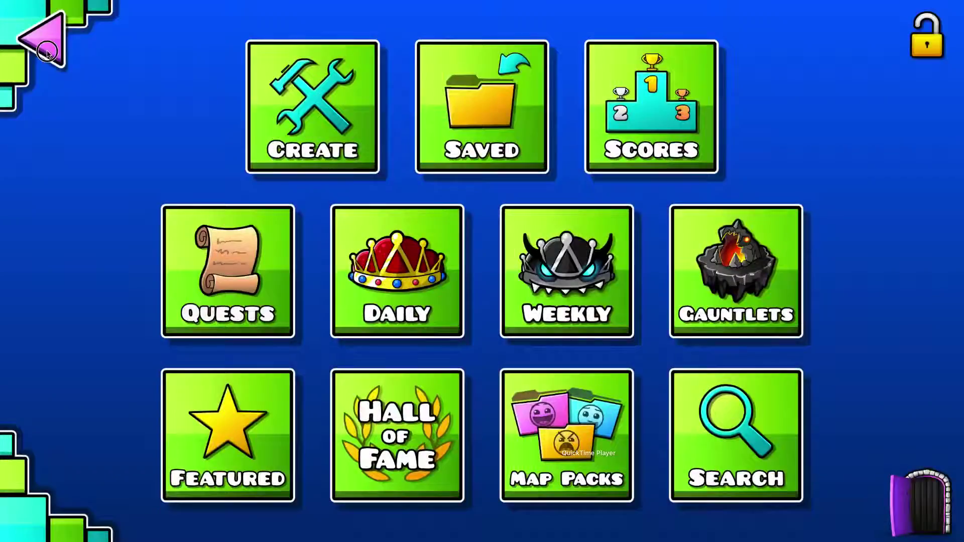
click(44, 49)
click(42, 44)
click(588, 345)
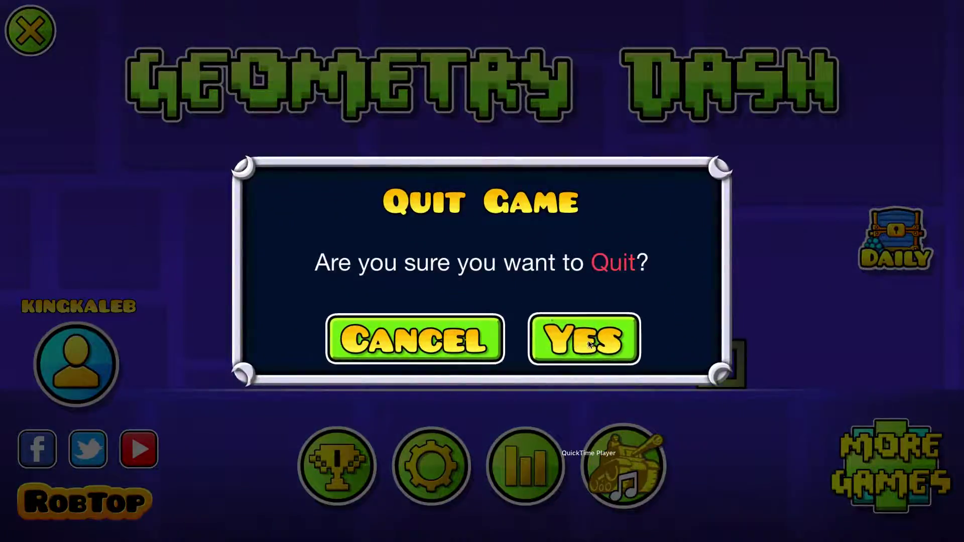
click(589, 344)
- Open the properties of Geometry Dash in the Steam library and browse its local files
right_click(373, 184)
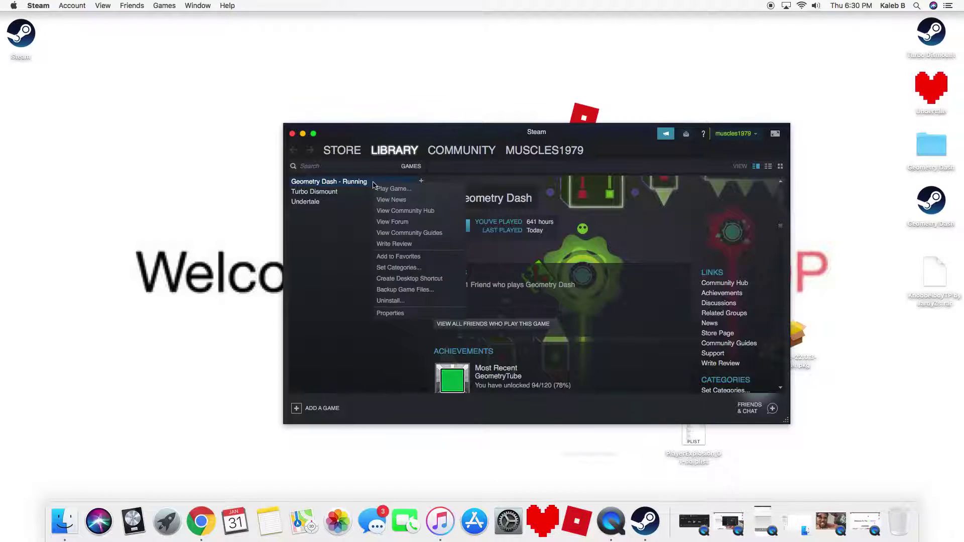
click(390, 313)
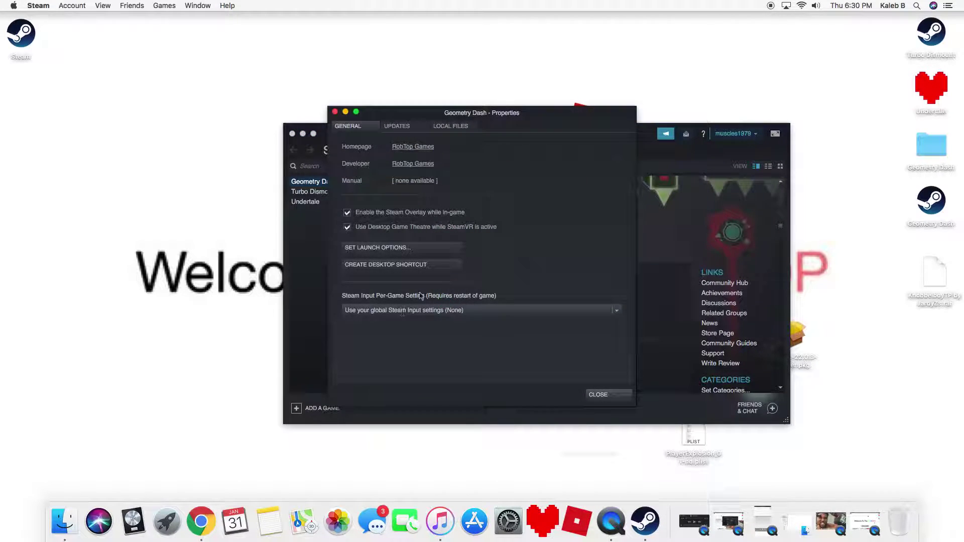
click(451, 127)
click(376, 166)
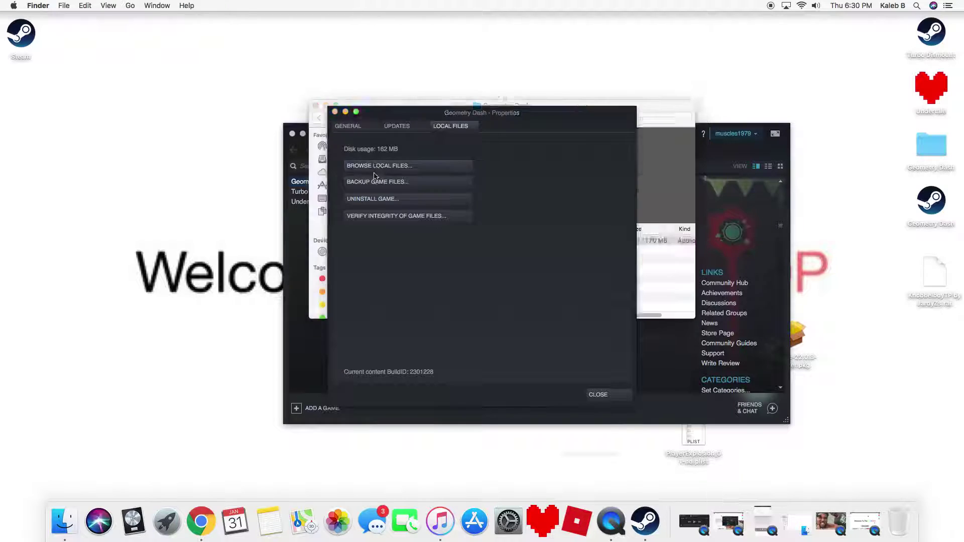
- Show the package contents of the Geometry Dash application and open Contents, followed by its Resources folder, each in a new tab
right_click(453, 240)
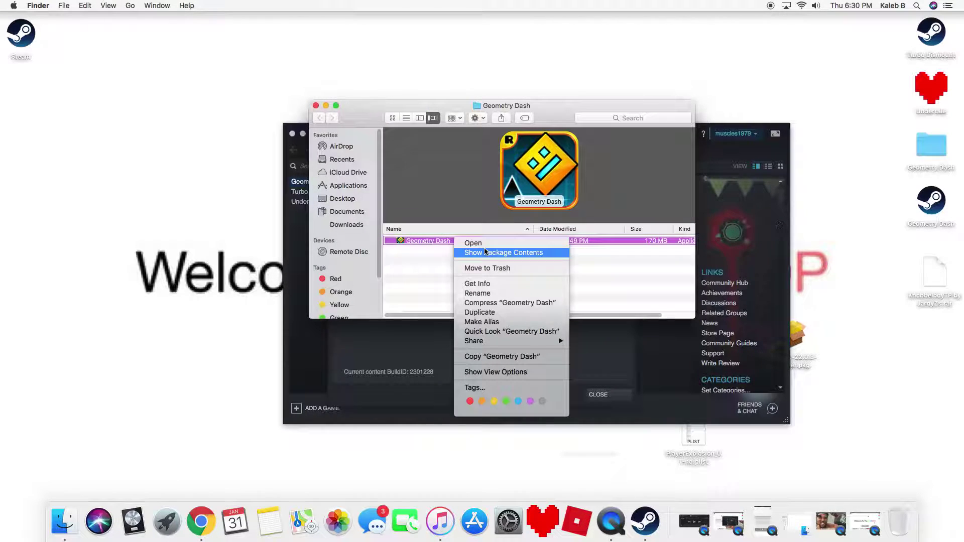
click(485, 254)
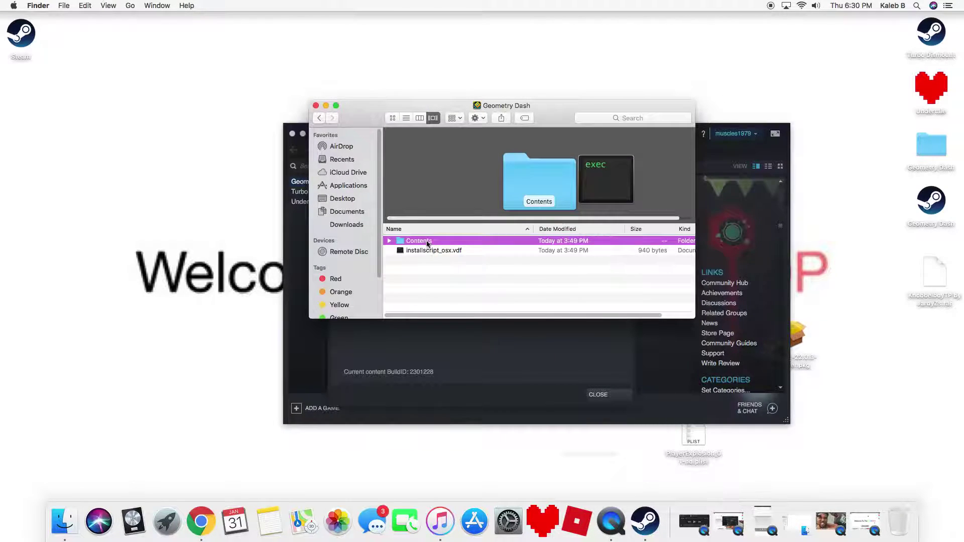
right_click(442, 242)
click(445, 246)
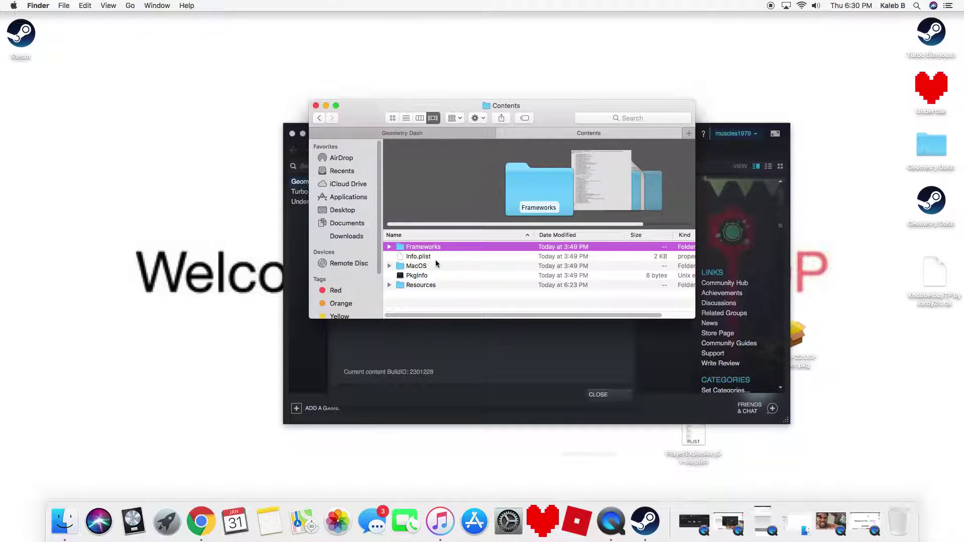
right_click(431, 285)
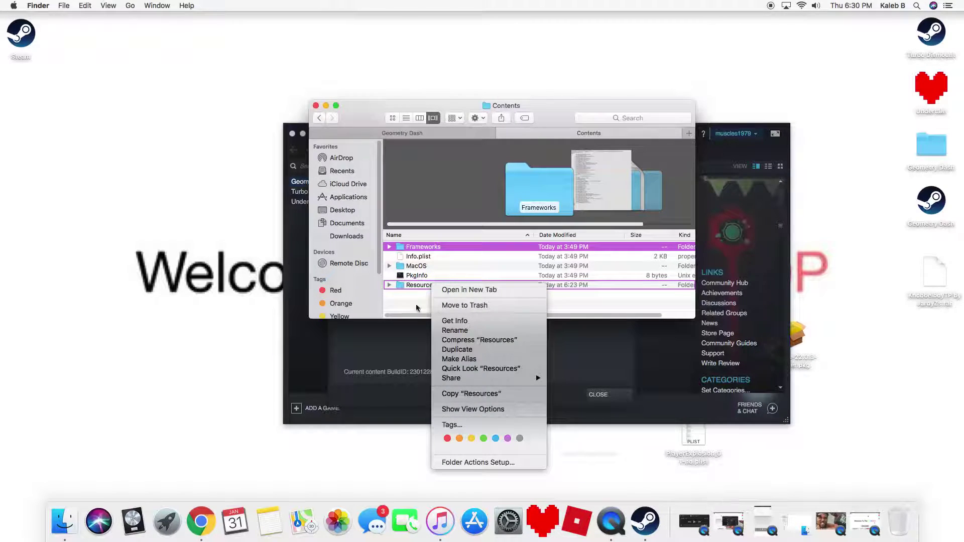
click(460, 291)
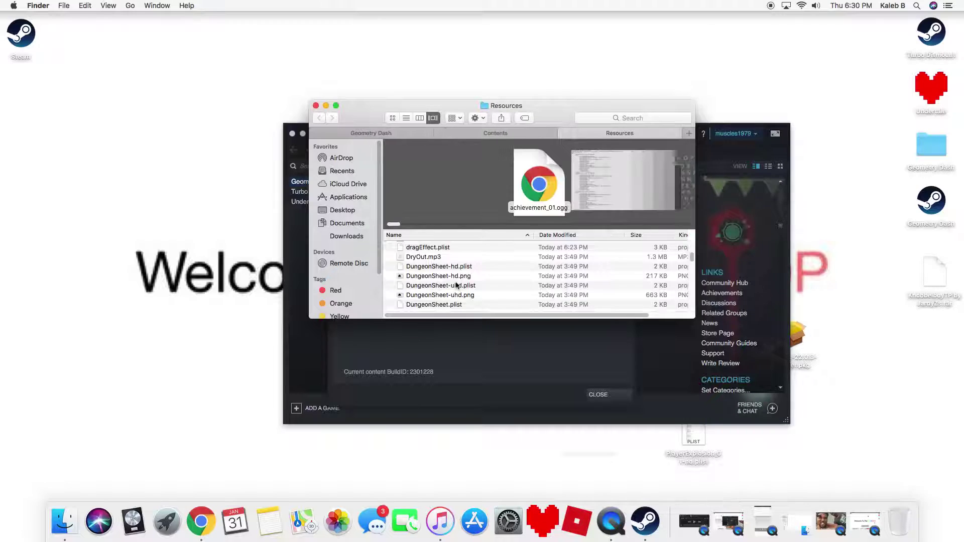
- Open dragEffect.plist from the Resources folder in TextEdit, edit its particle settings and put the document away
scroll(424, 258, up, 1)
double_click(425, 258)
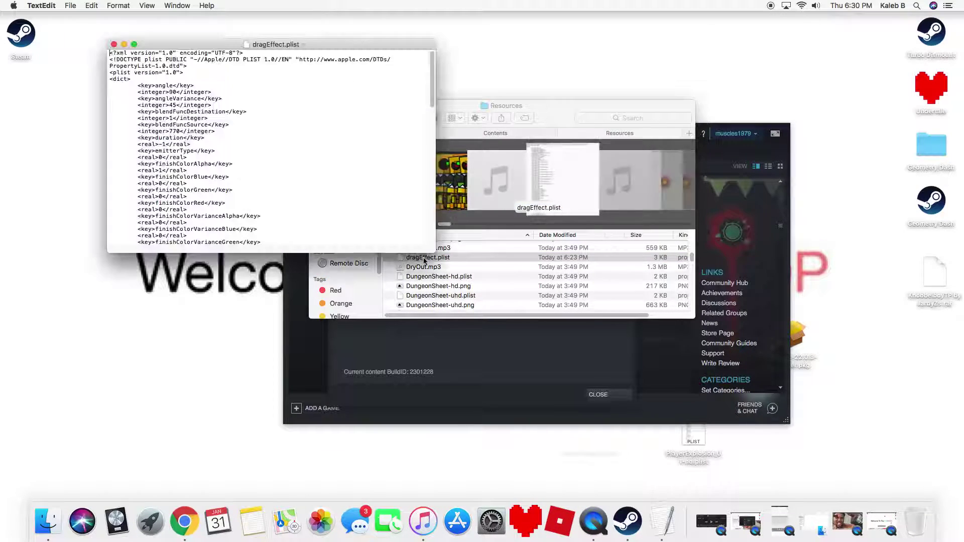
scroll(220, 175, down, 5)
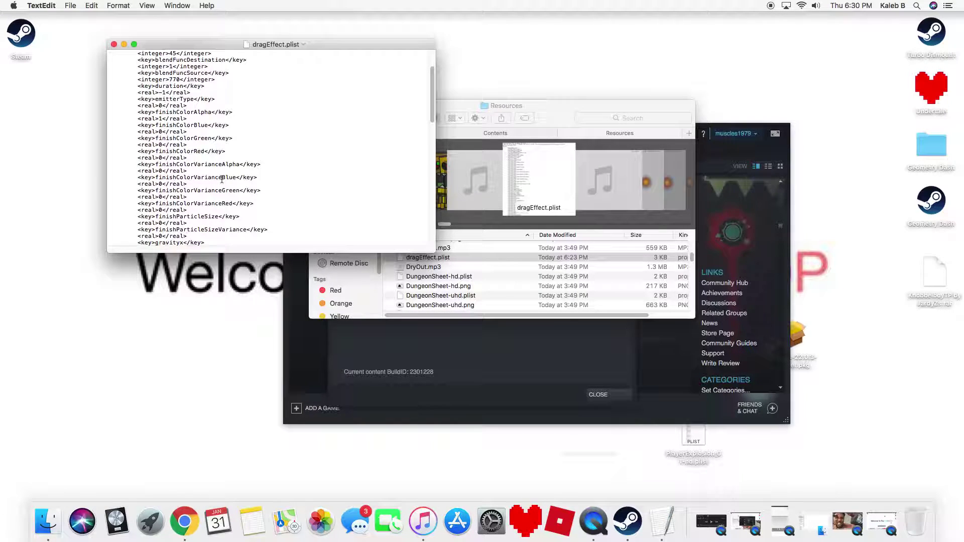
scroll(221, 185, down, 3)
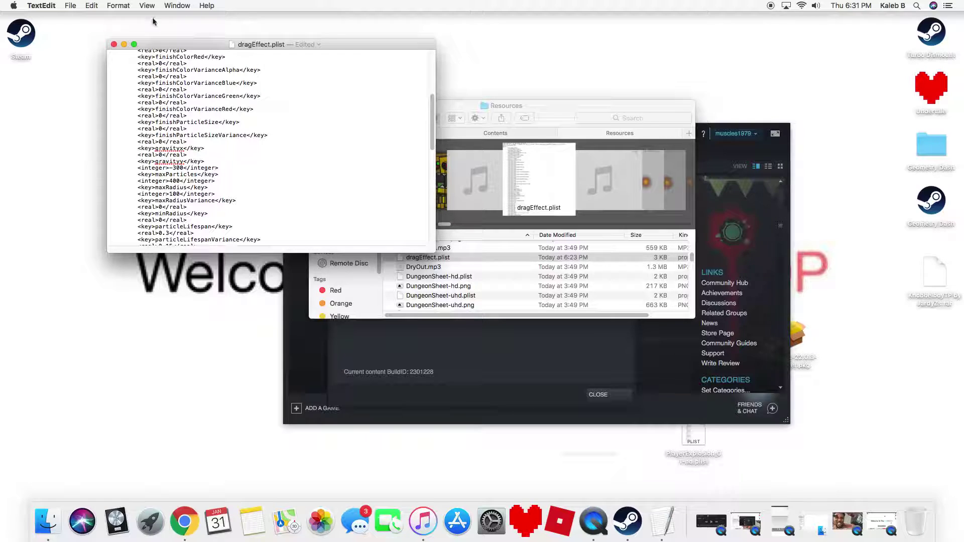
click(124, 45)
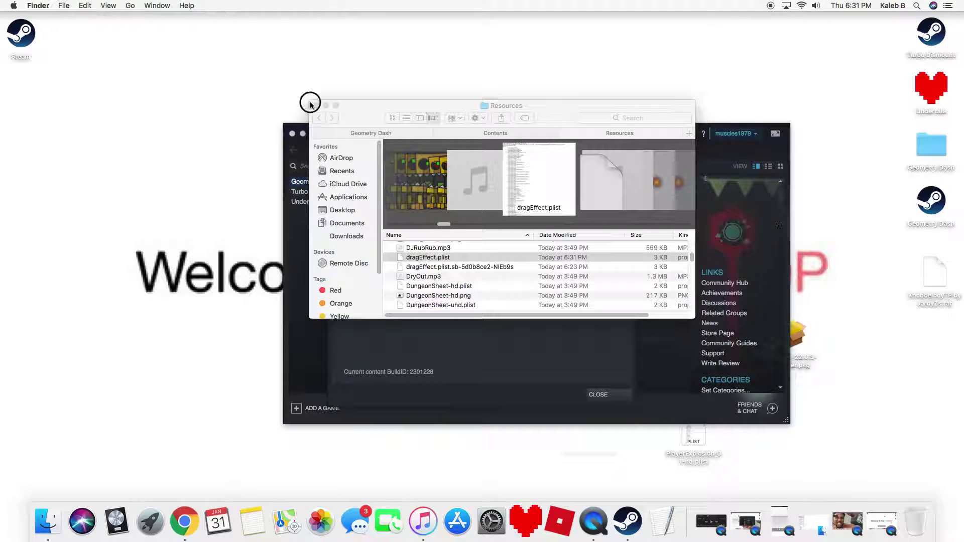
- Close the Resources and game properties windows, relaunch Geometry Dash from Steam and open its level creator menu
click(310, 104)
click(335, 111)
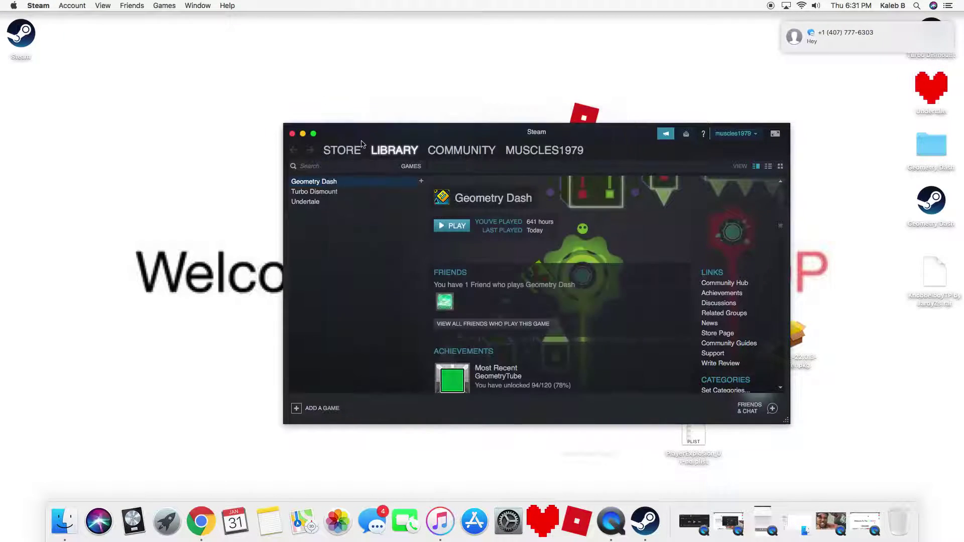
click(451, 226)
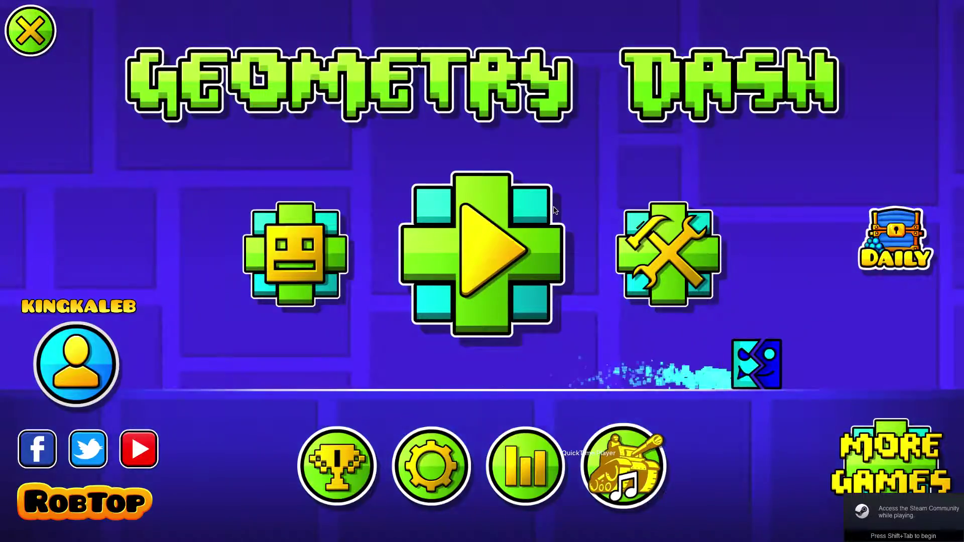
click(668, 253)
click(507, 151)
scroll(482, 271, down, 1)
click(44, 32)
- Playtest the created level Insanity 2 with the edited drag effect and return to the list of created levels
click(312, 106)
scroll(600, 303, down, 1)
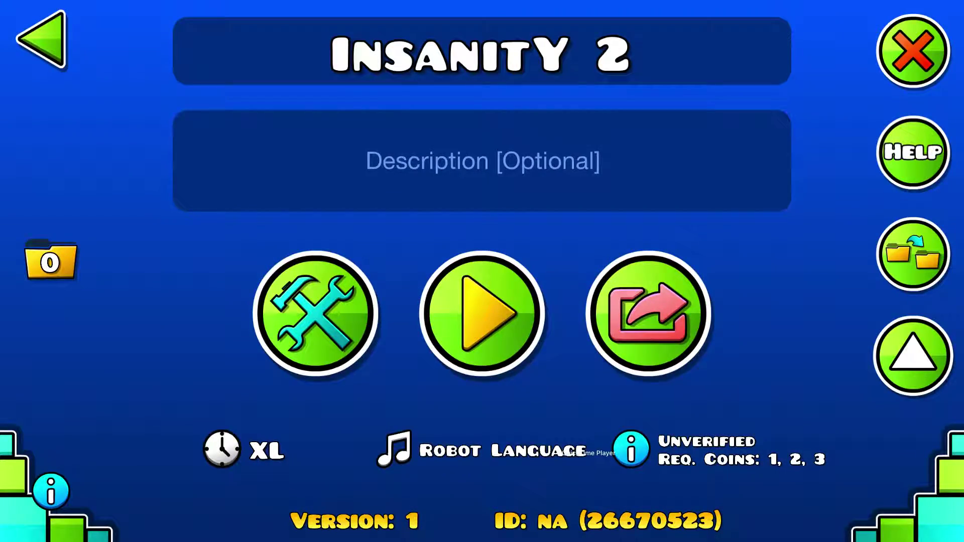
key(space)
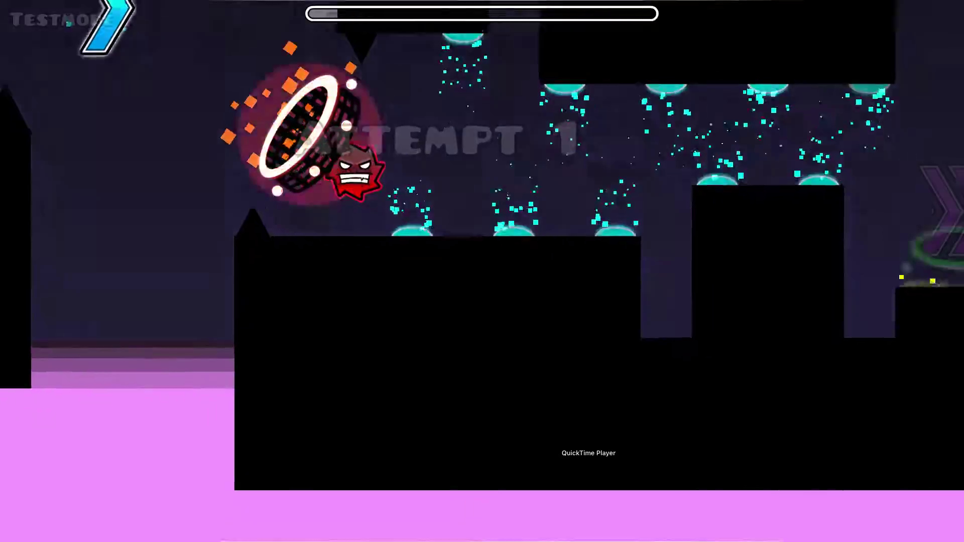
key(space)
key(space)
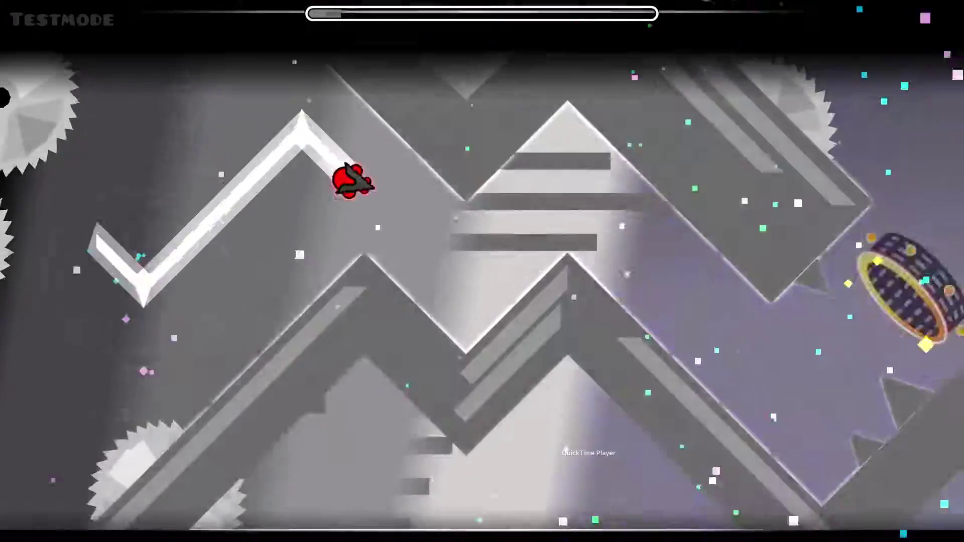
key(space)
key(space)
key(space)
key(space)
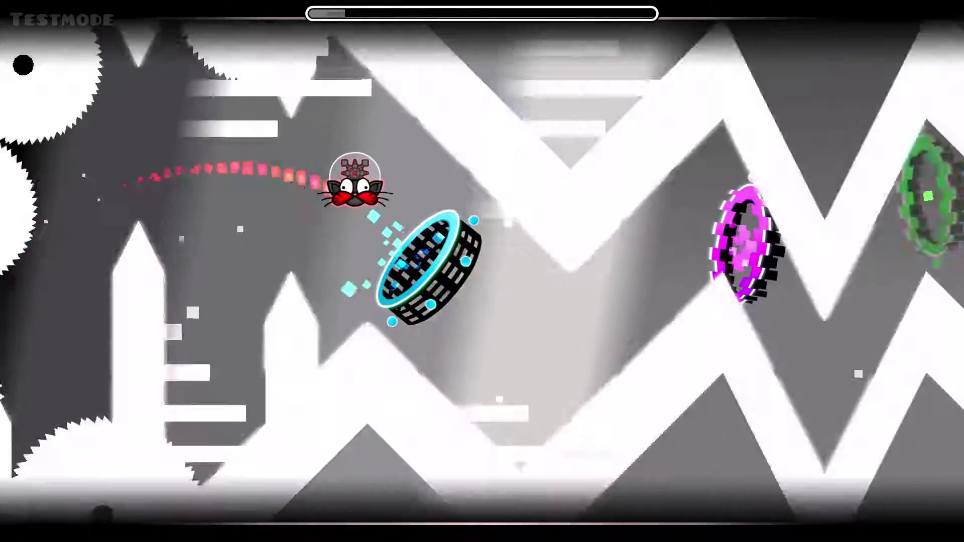
key(Escape)
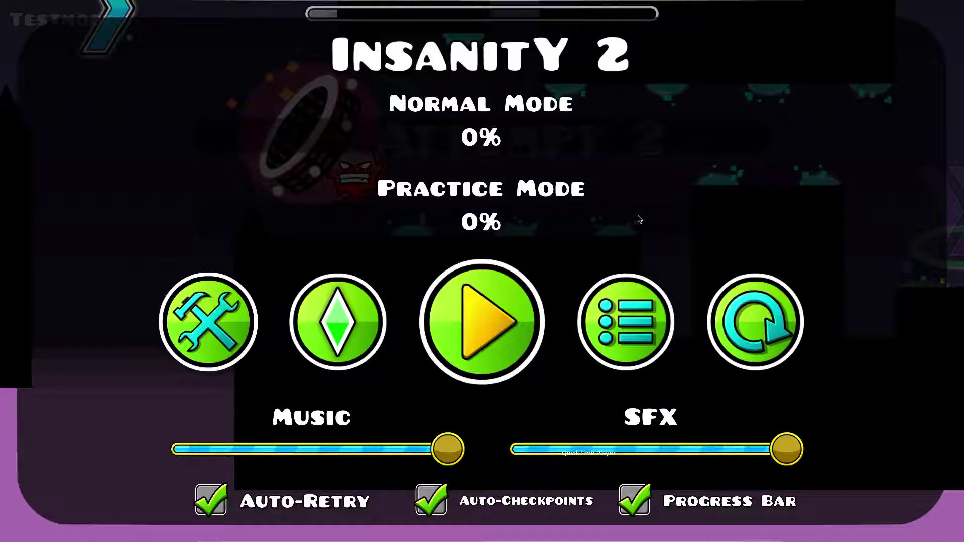
click(651, 314)
key(Escape)
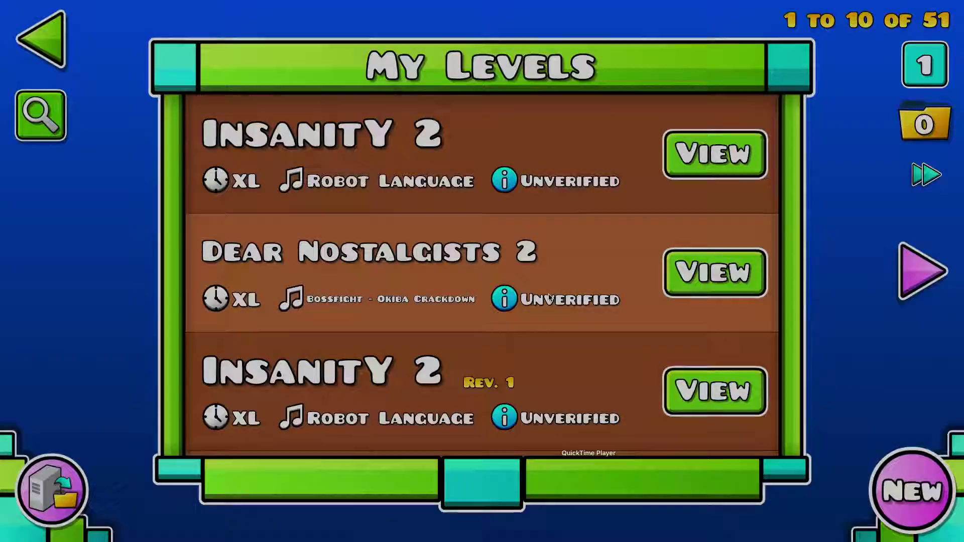
- Playtest the created level Dear Nostalgists 2 with the edited drag effect and pause the run
click(667, 272)
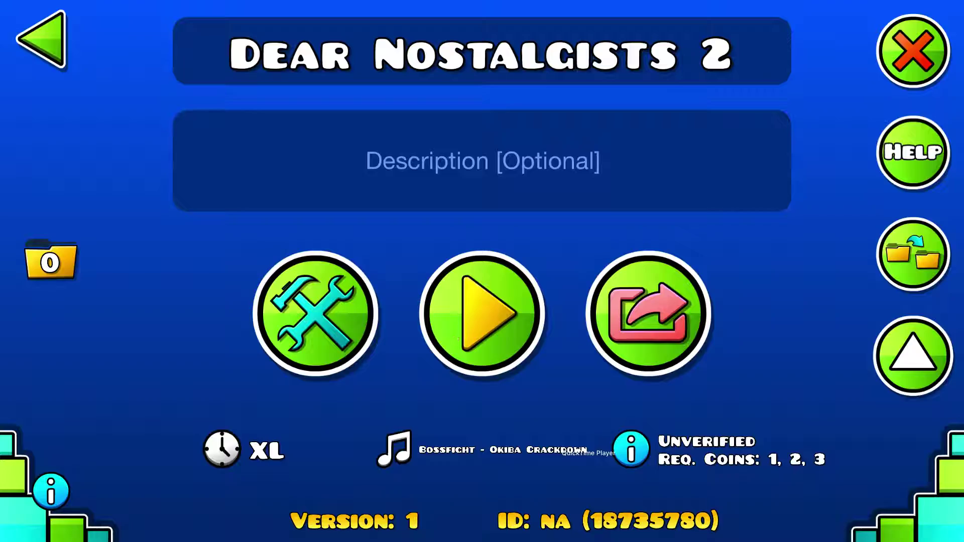
key(space)
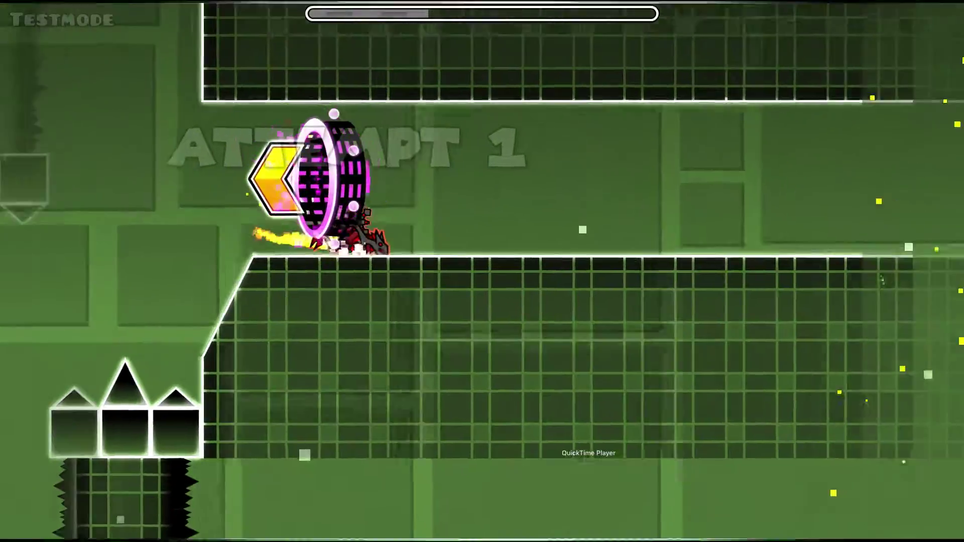
key(space)
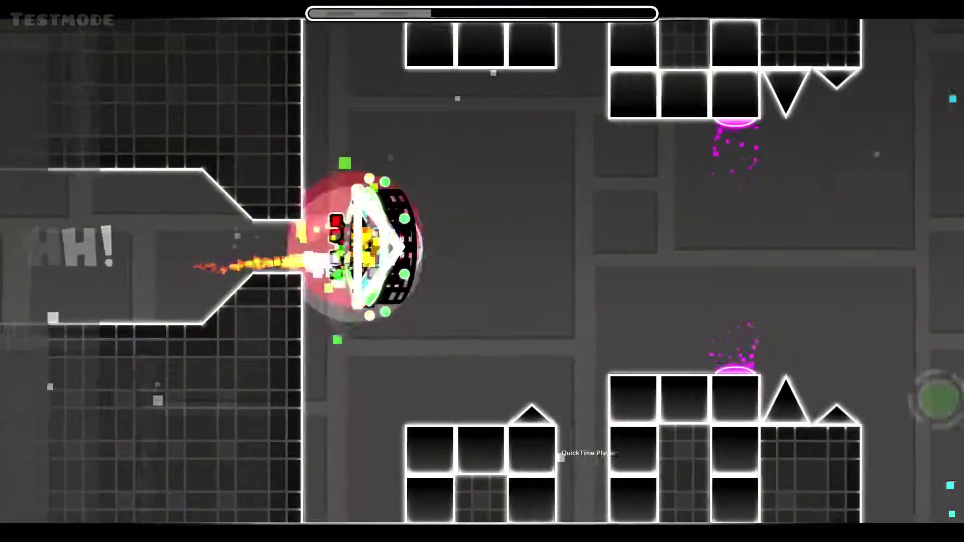
key(space)
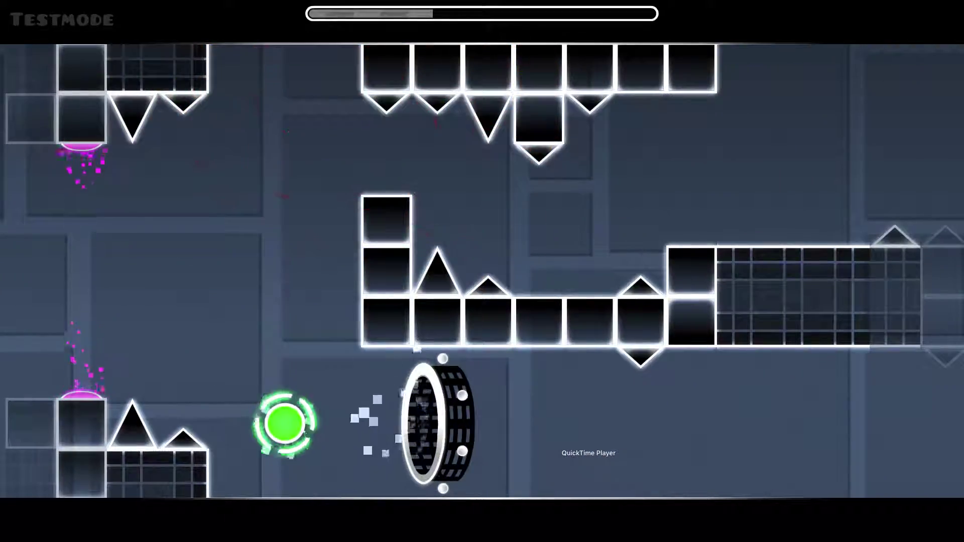
key(space)
key(space)
key(space)
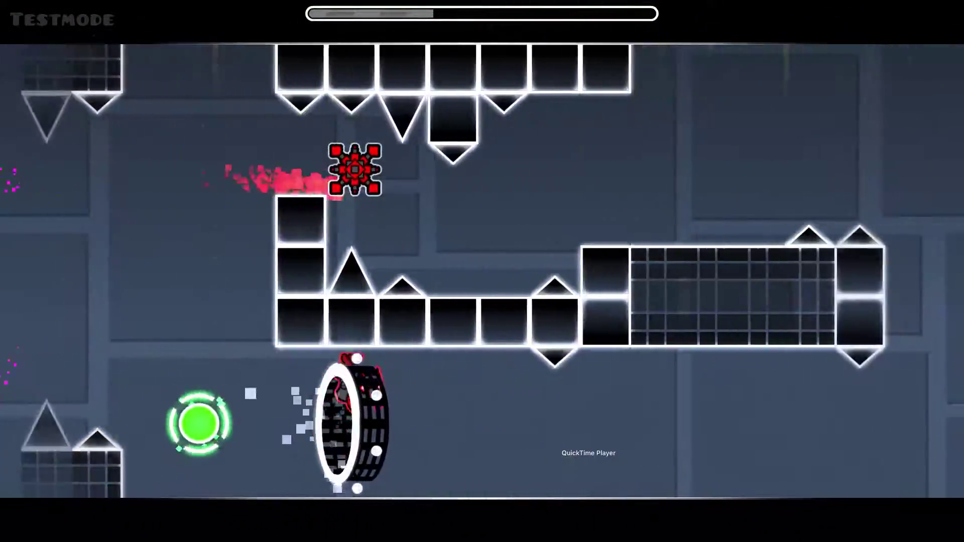
key(space)
key(space)
key(space)
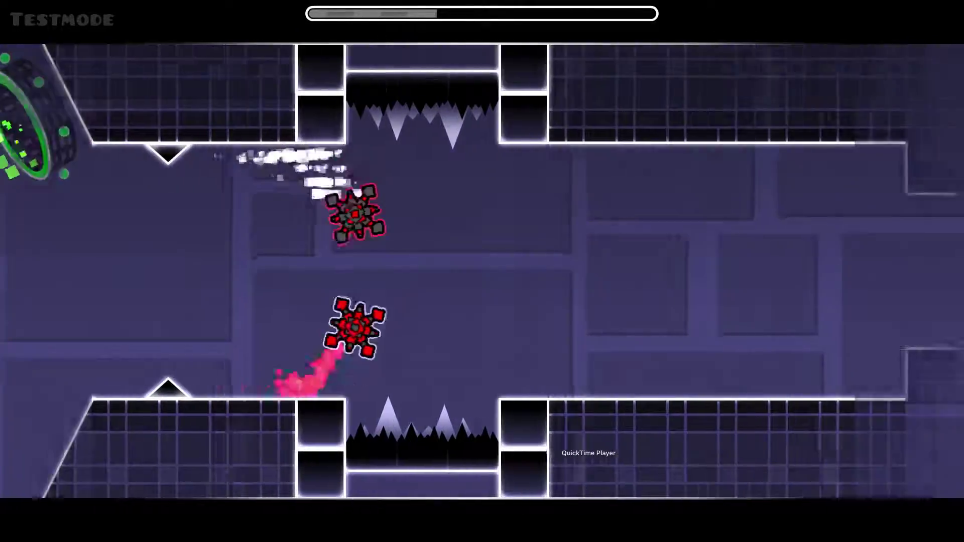
key(space)
key(space)
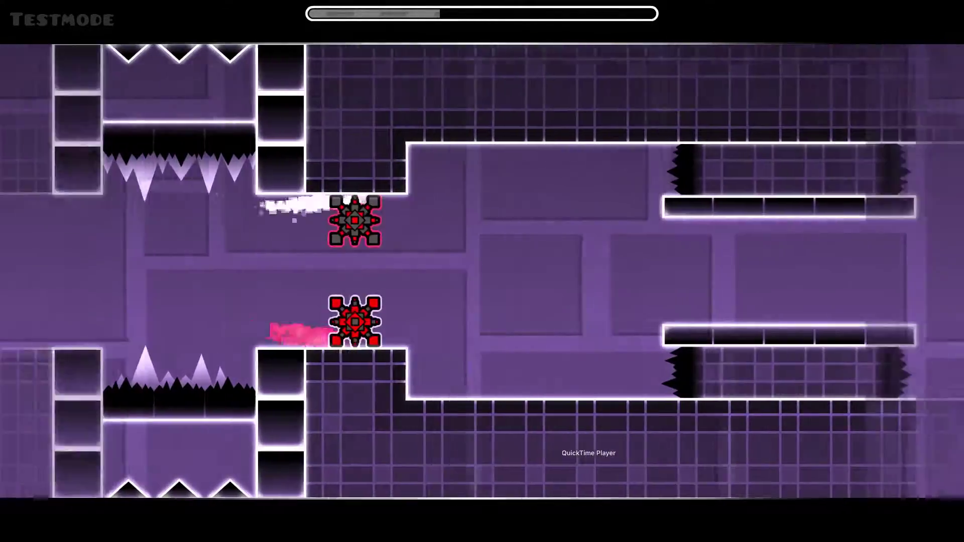
key(space)
key(space)
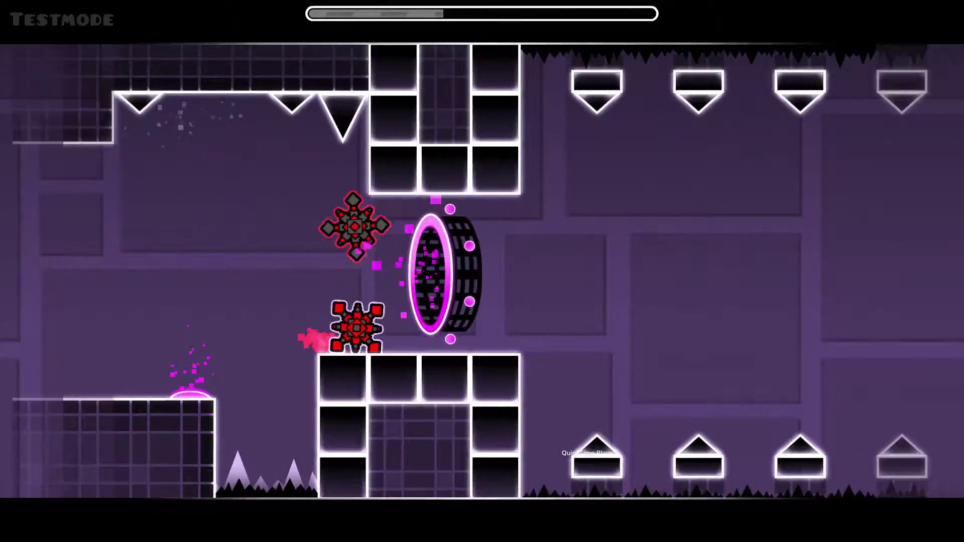
key(space)
key(space)
key(space)
key(space)
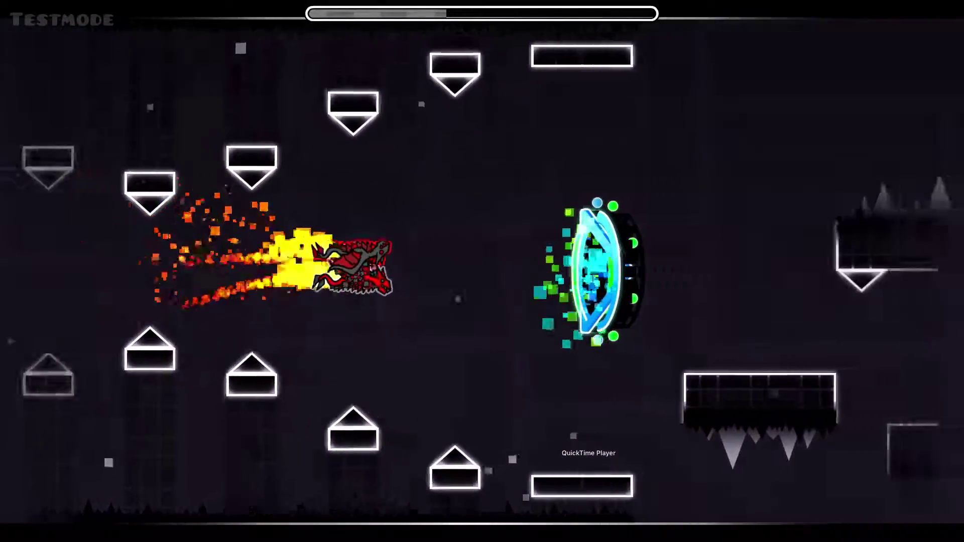
key(Escape)
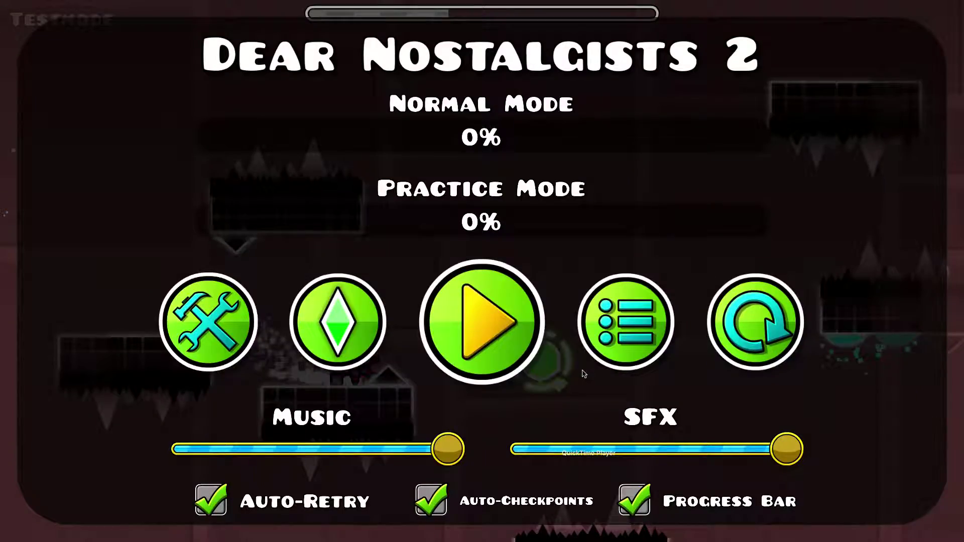
- Exit the Dear Nostalgists 2 playtest, return to the main menu and quit Geometry Dash
key(Escape)
click(64, 46)
click(65, 48)
click(63, 48)
click(45, 39)
click(559, 347)
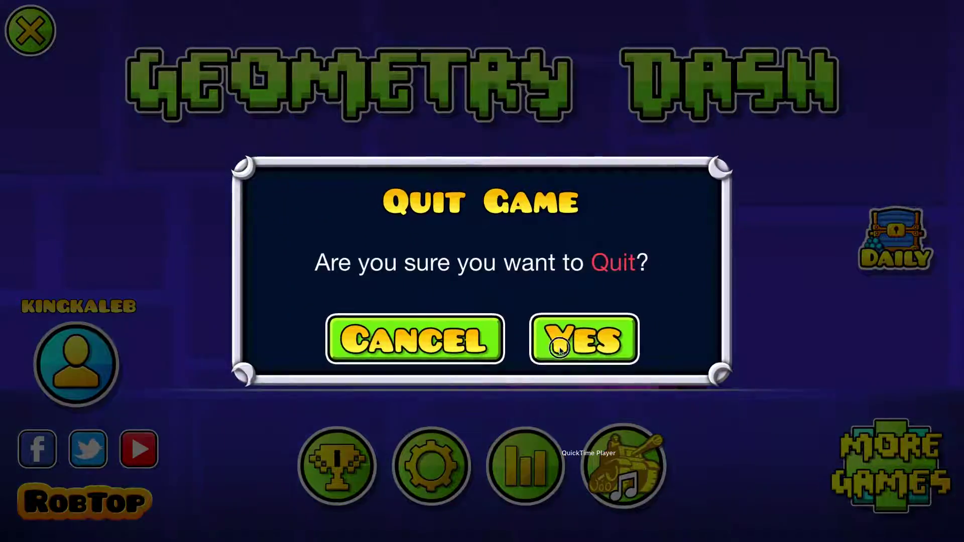
click(560, 346)
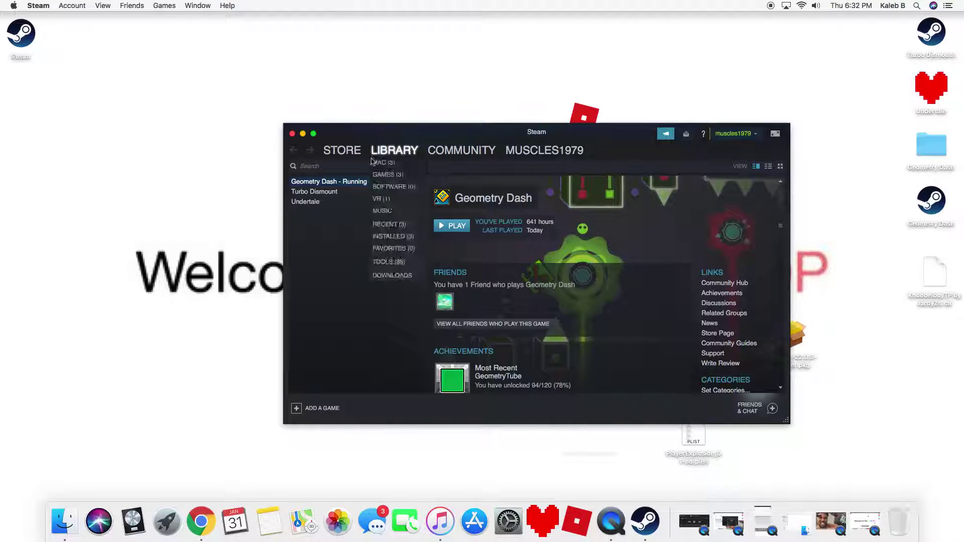
- Open Geometry Dash's properties from the Steam library and browse its local files
right_click(353, 184)
click(371, 315)
click(462, 127)
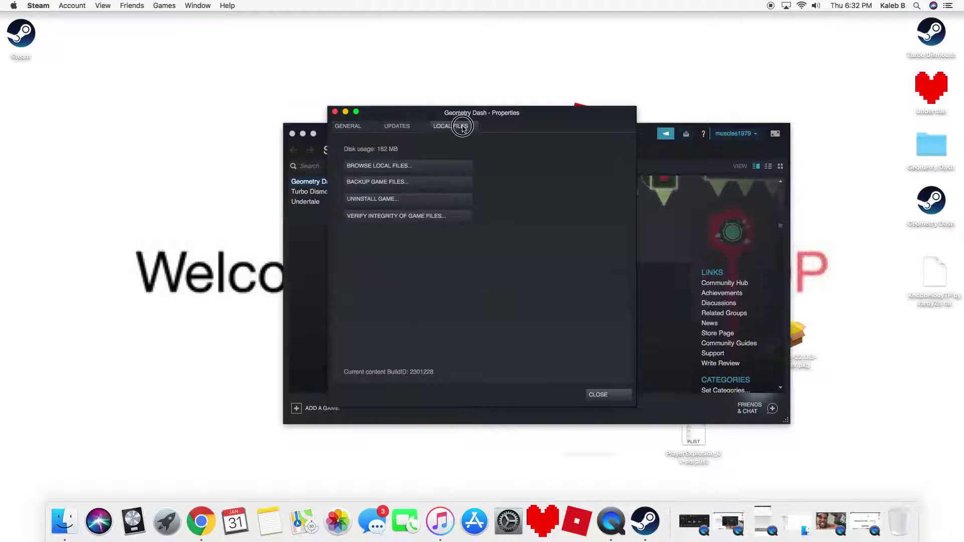
click(415, 166)
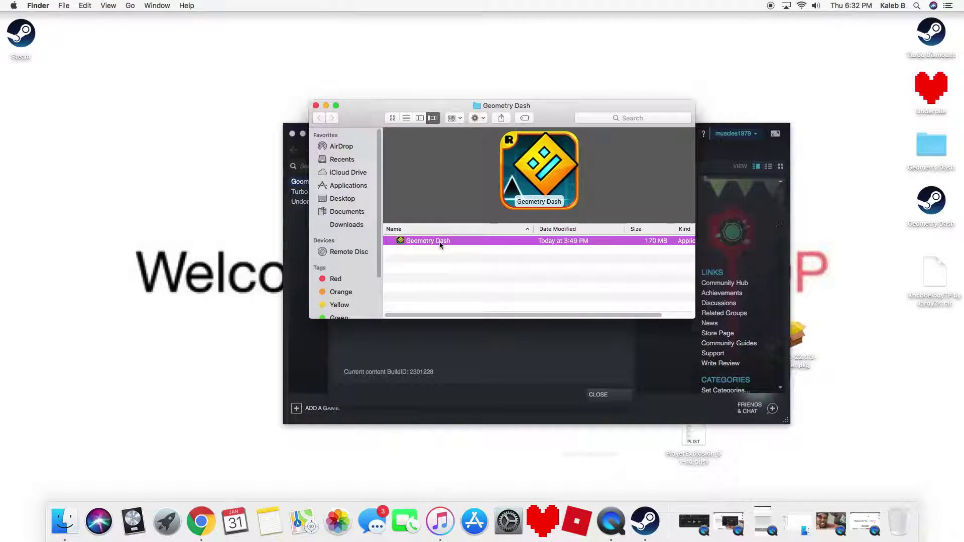
- Show the Geometry Dash application's package contents and open Contents and its Resources folder in new tabs
right_click(441, 242)
click(468, 255)
right_click(440, 243)
click(459, 246)
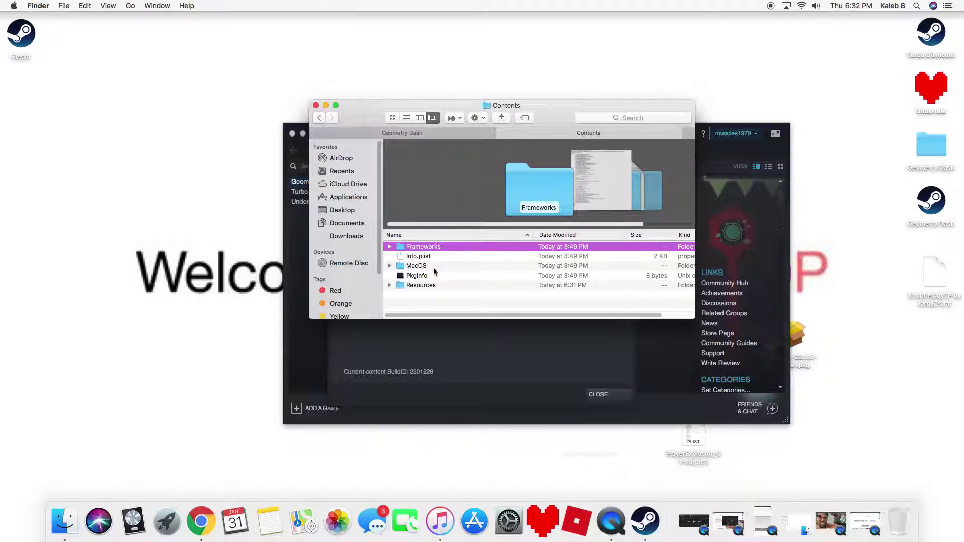
right_click(426, 289)
click(438, 295)
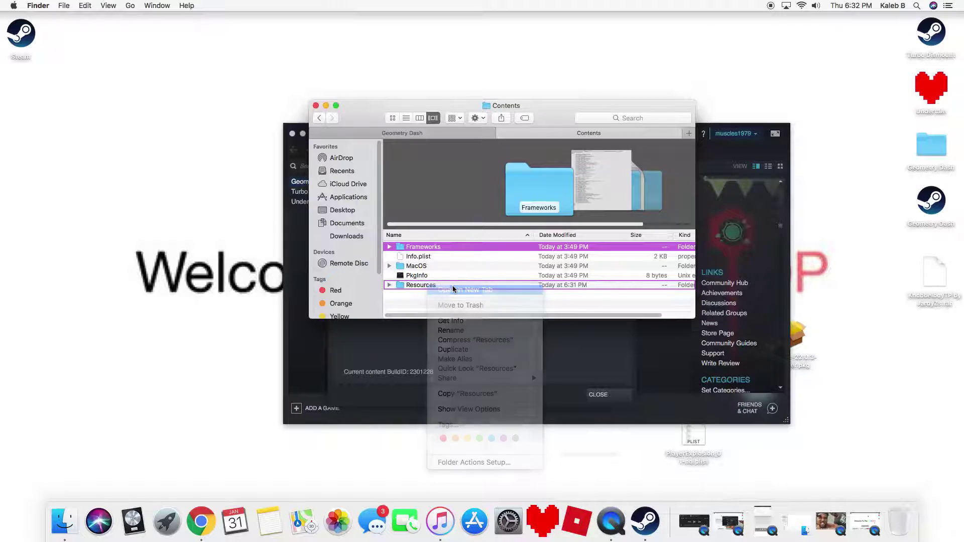
- Open dragEffect.plist from the Resources folder in TextEdit, change its maxParticles value and close the document
double_click(431, 260)
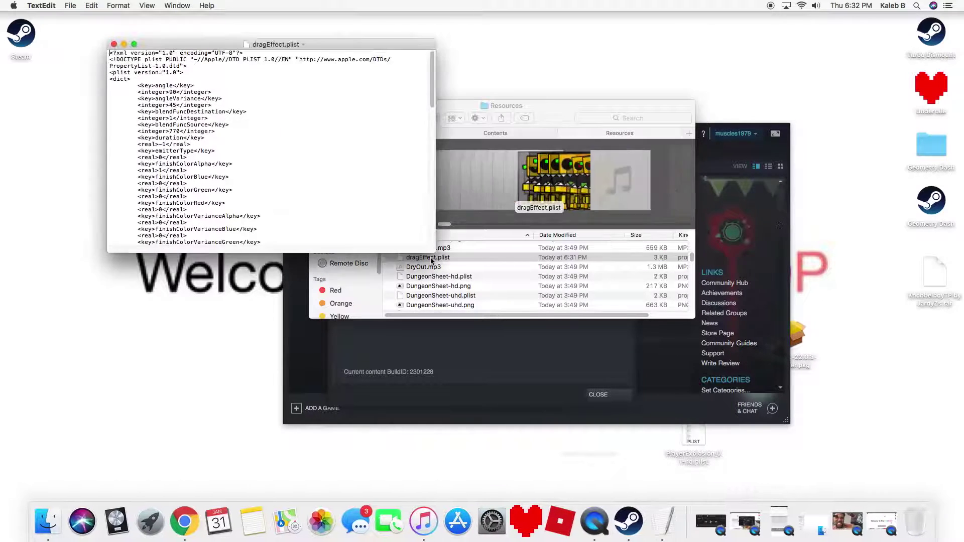
scroll(201, 218, down, 10)
scroll(201, 218, down, 5)
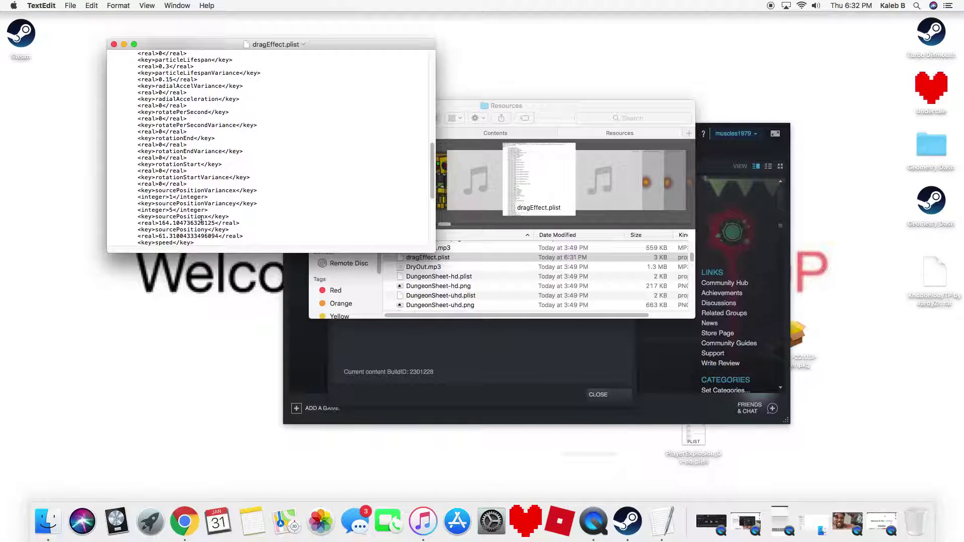
scroll(177, 184, up, 5)
scroll(169, 176, up, 5)
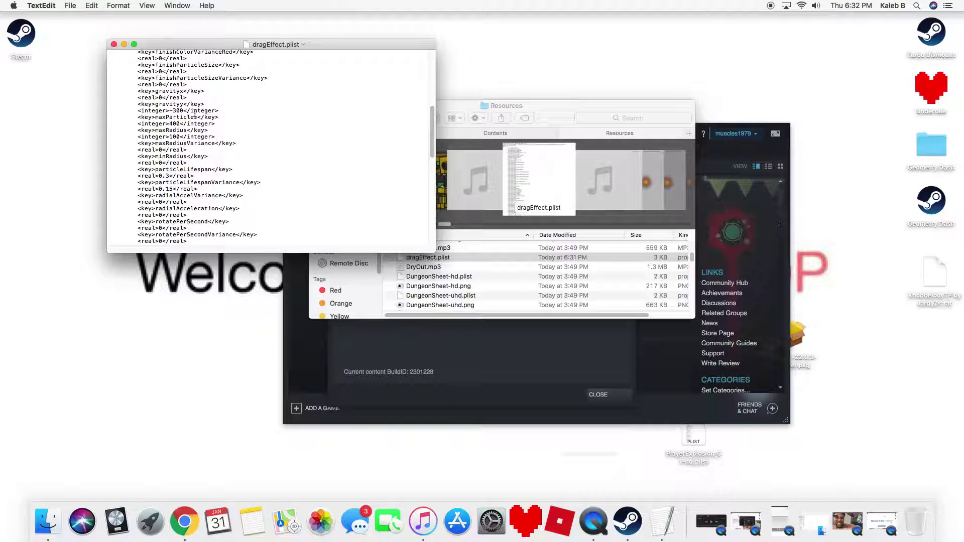
click(114, 44)
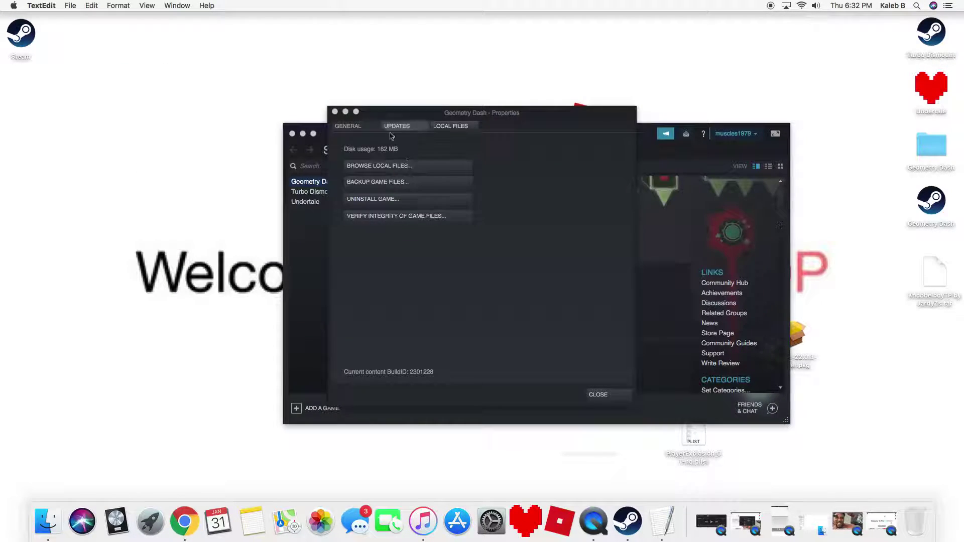
- Close the game's properties window and relaunch Geometry Dash from the Steam library
click(336, 112)
click(457, 226)
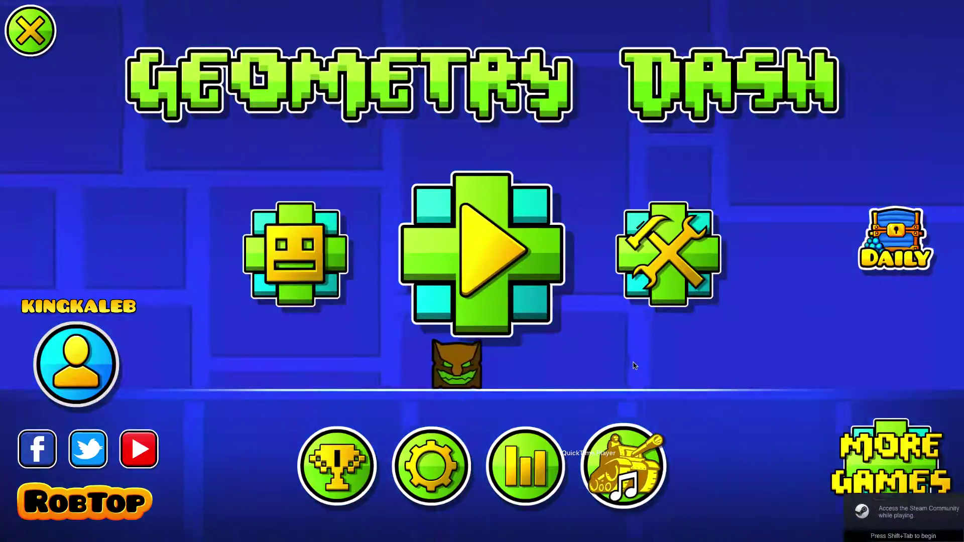
click(634, 282)
click(494, 150)
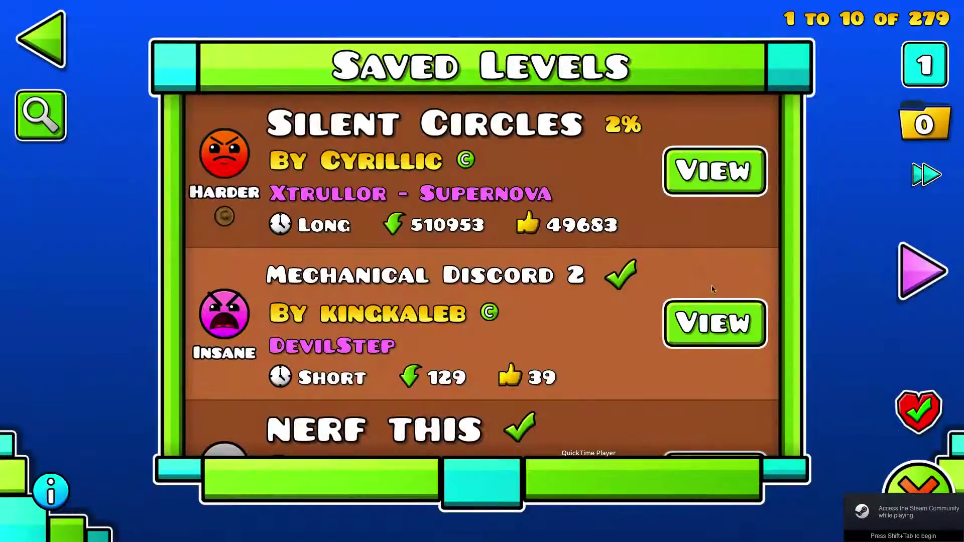
click(42, 39)
click(42, 39)
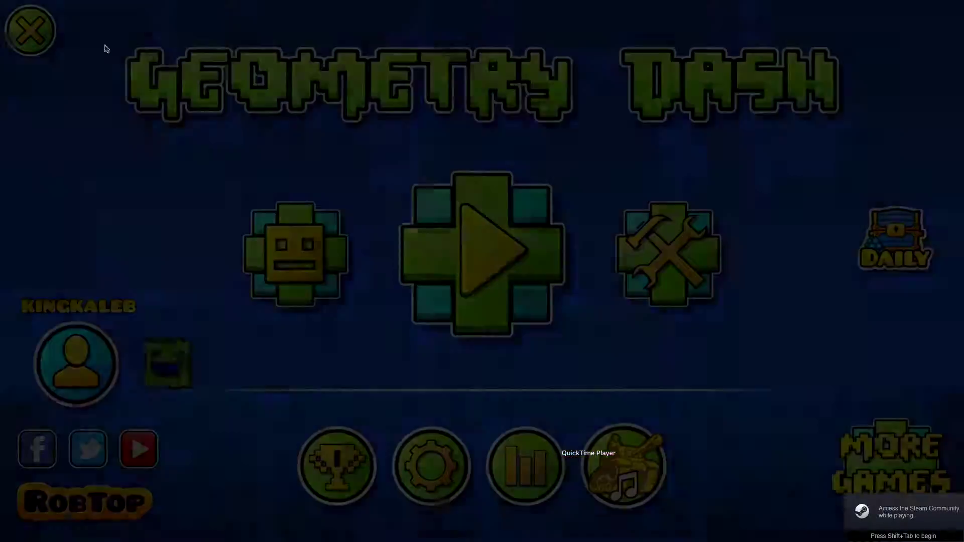
- Open the list of created levels from the level creator menu and view Dear Nostalgists 2
click(631, 246)
click(374, 153)
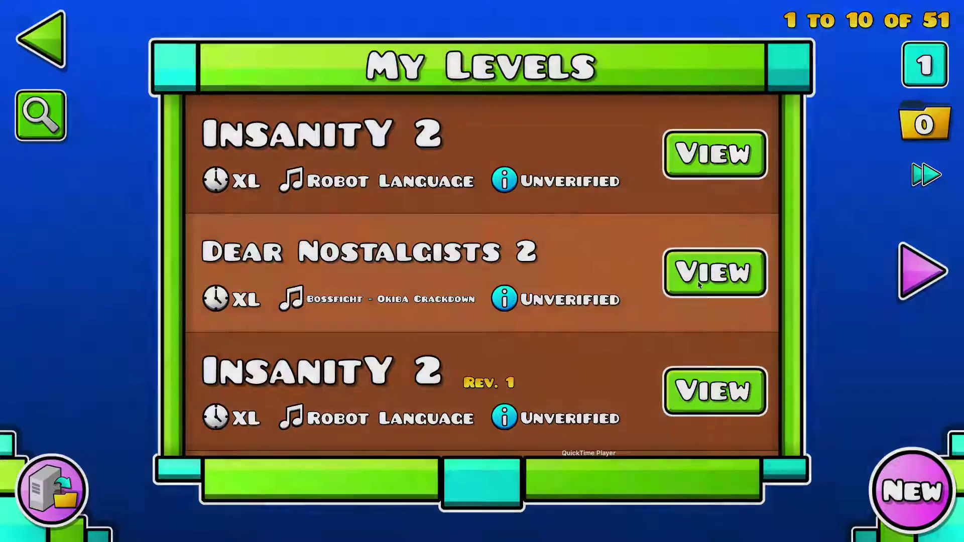
click(699, 284)
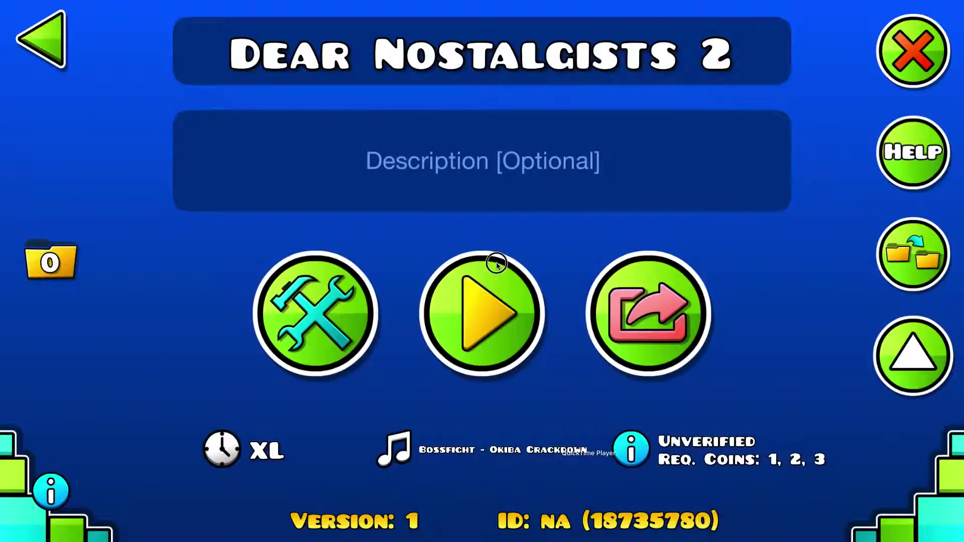
- Playtest Dear Nostalgists 2 with the newly changed particle settings and pause the run
key(space)
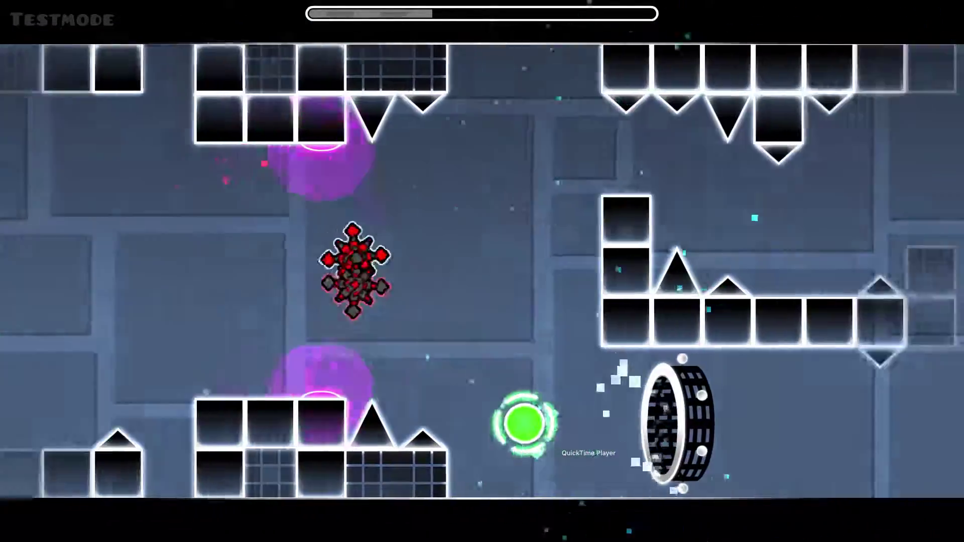
key(space)
key(space)
key(space)
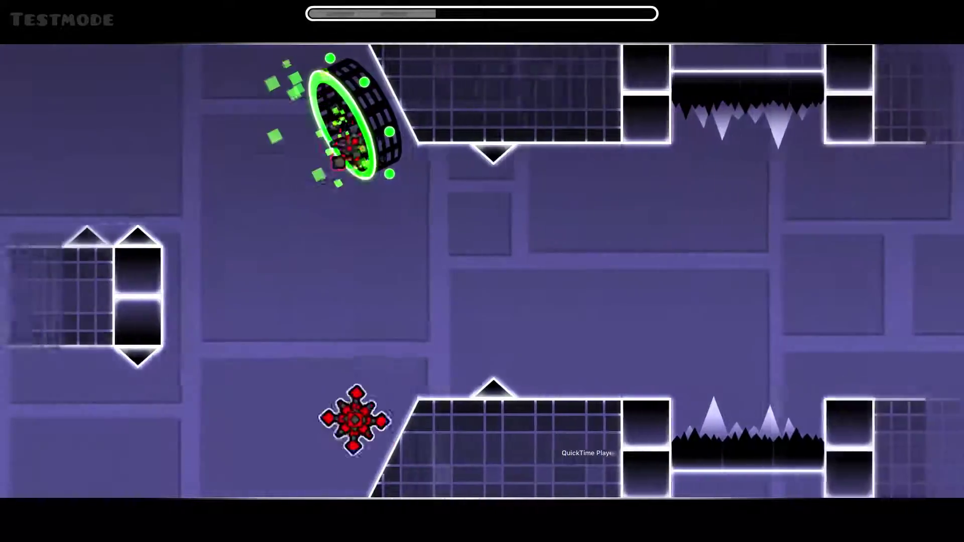
key(space)
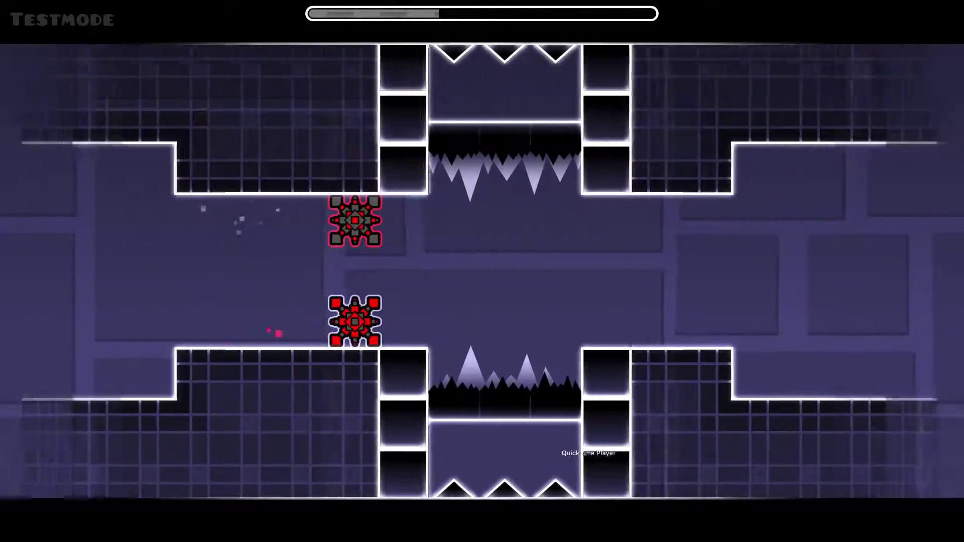
key(space)
key(space)
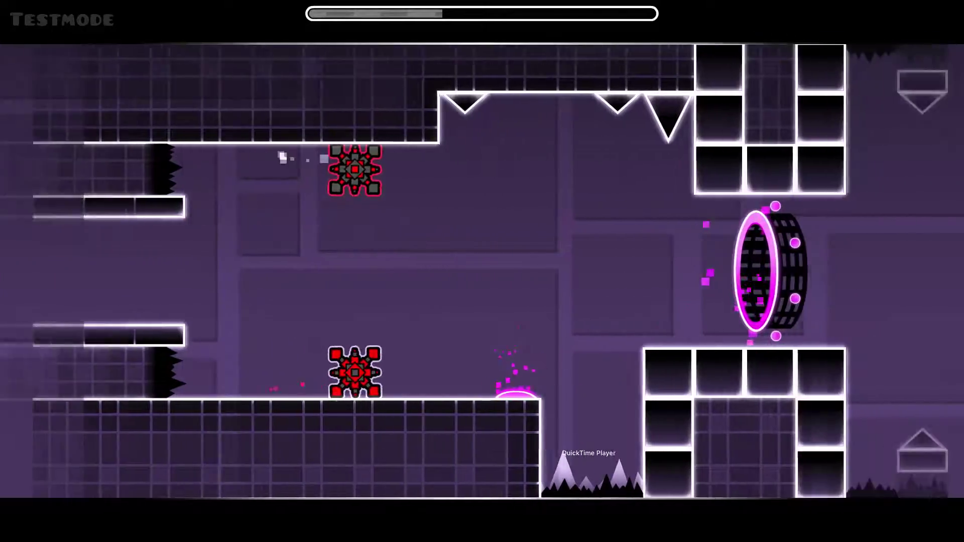
key(space)
key(space)
key(space)
key(space)
key(space)
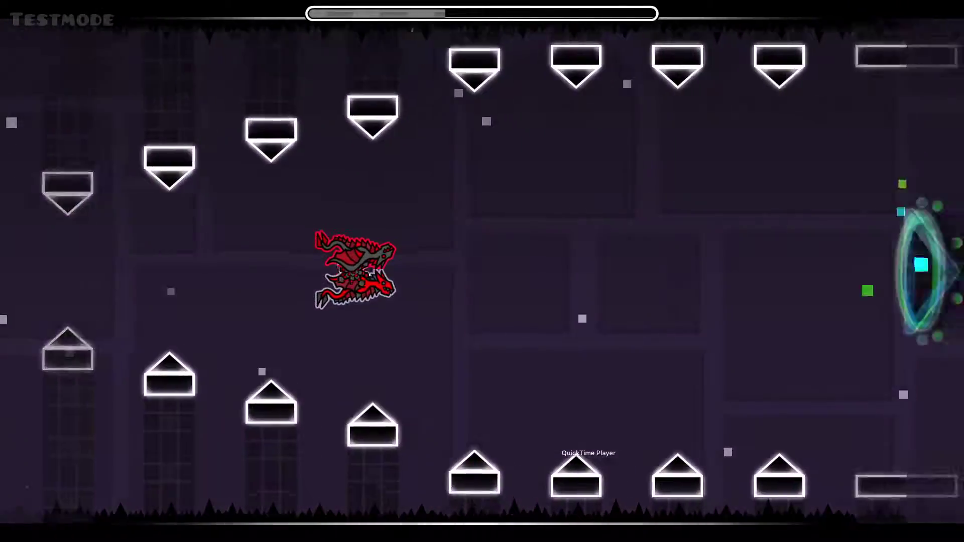
key(Escape)
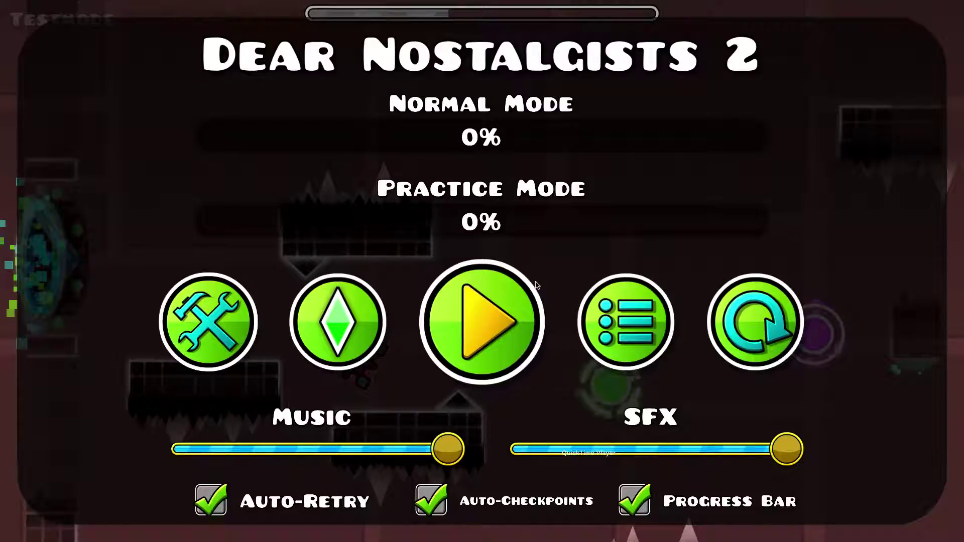
- Leave the paused level, go back through the level lists to the main menu and quit the game
click(609, 301)
click(32, 38)
click(41, 50)
click(42, 50)
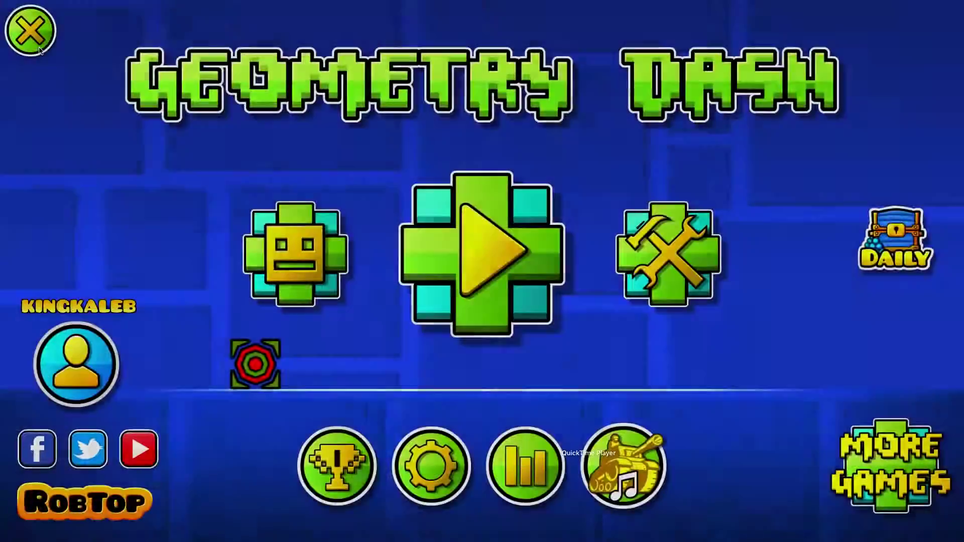
click(30, 31)
click(595, 335)
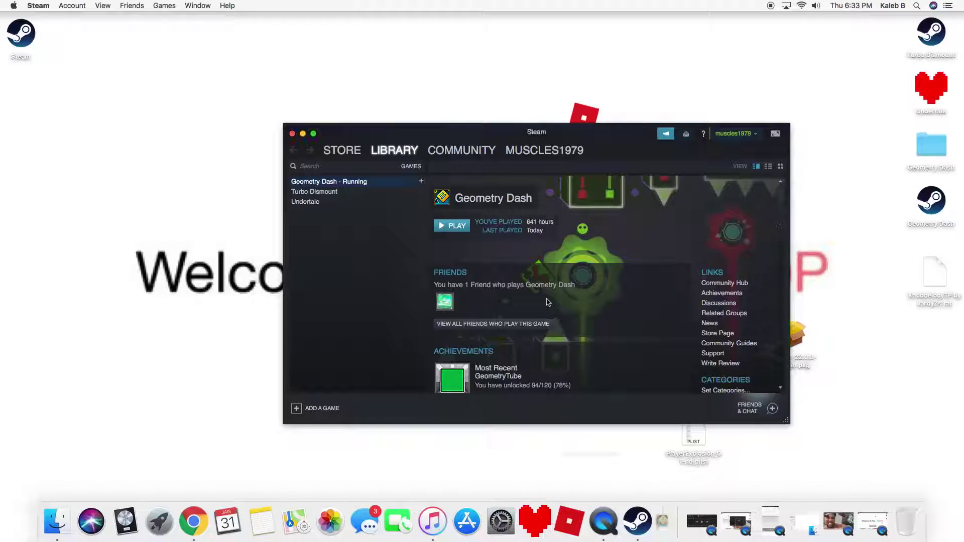